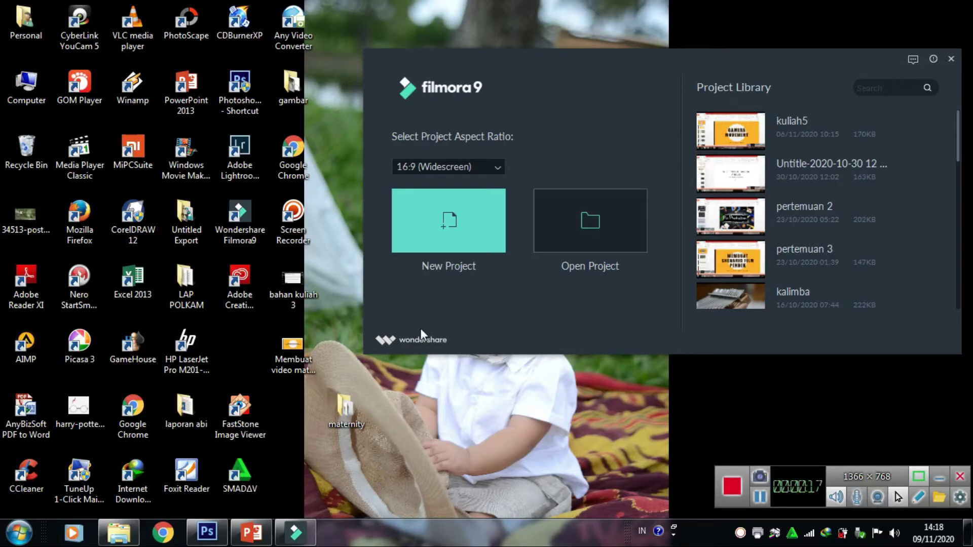
Open the Videos library in Windows Explorer, try to play the recording Rec 0038 and close the player
mouse_move(121, 539)
left_click(124, 535)
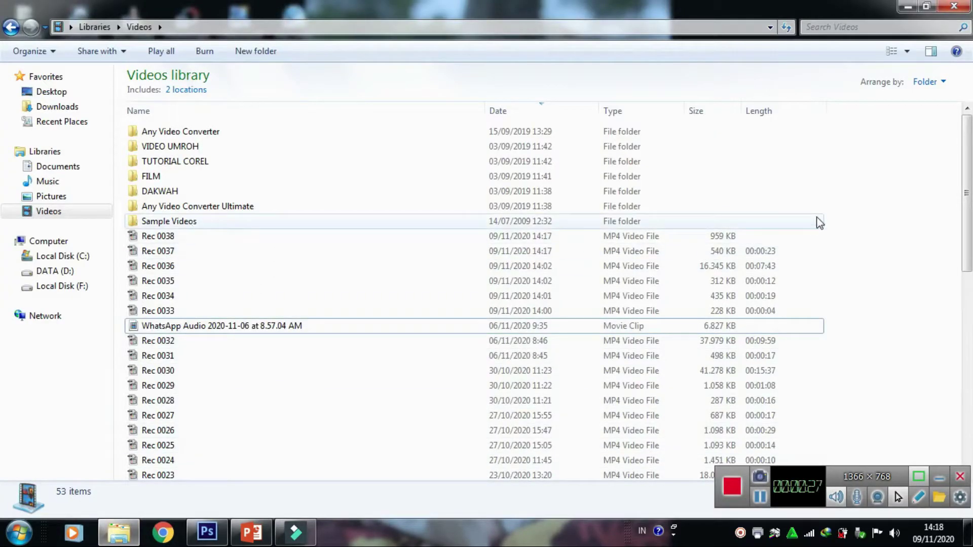
left_click(786, 28)
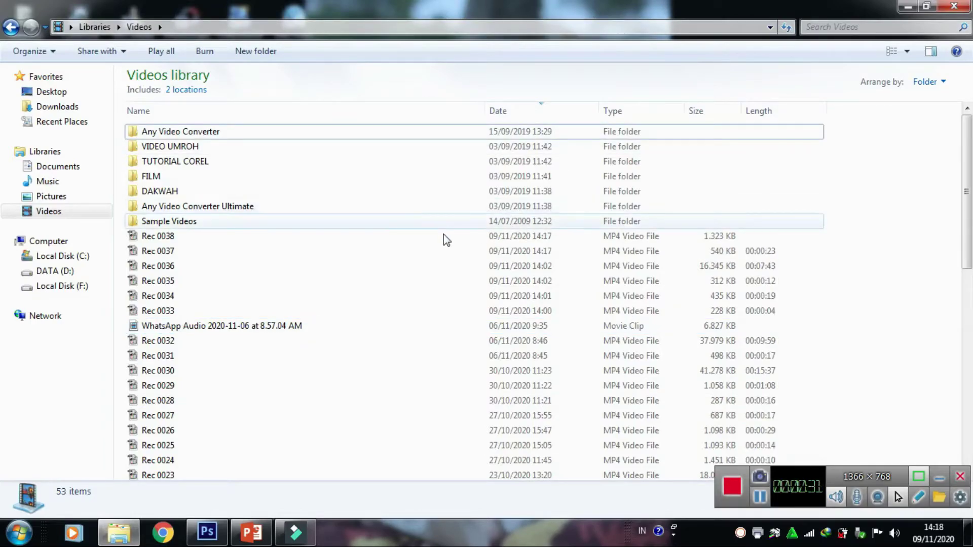
double_click(400, 239)
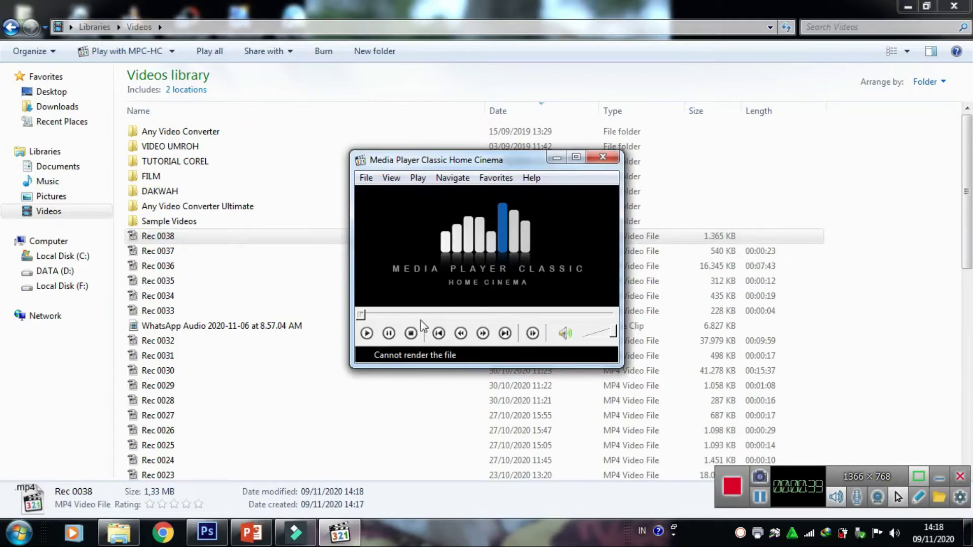
left_click(612, 157)
Play the recording Rec 0037, pause it near its end and close the player
double_click(306, 249)
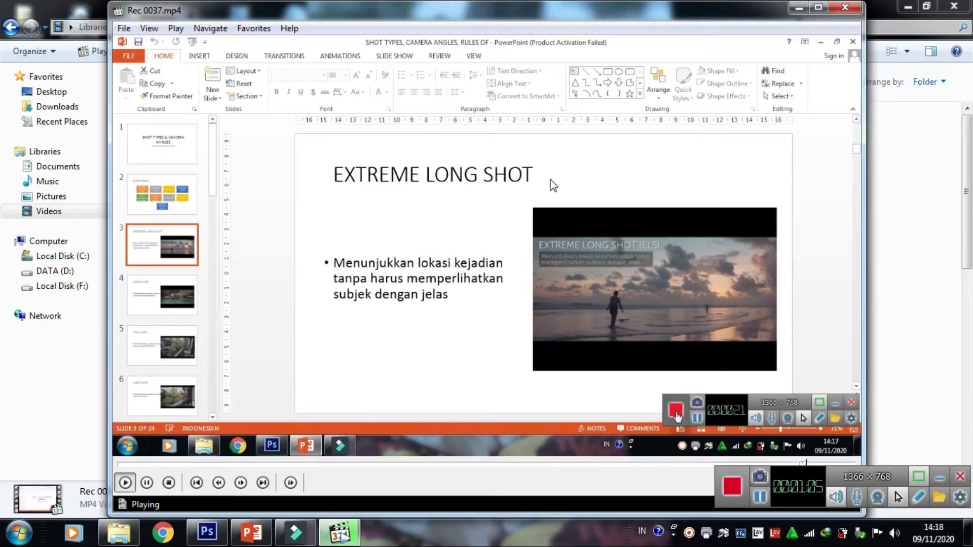
key("space")
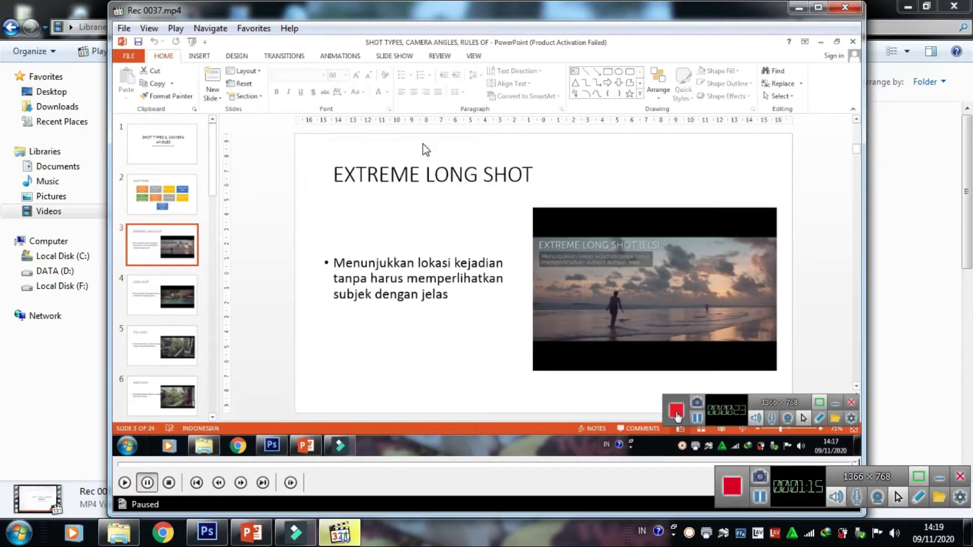
left_click(850, 12)
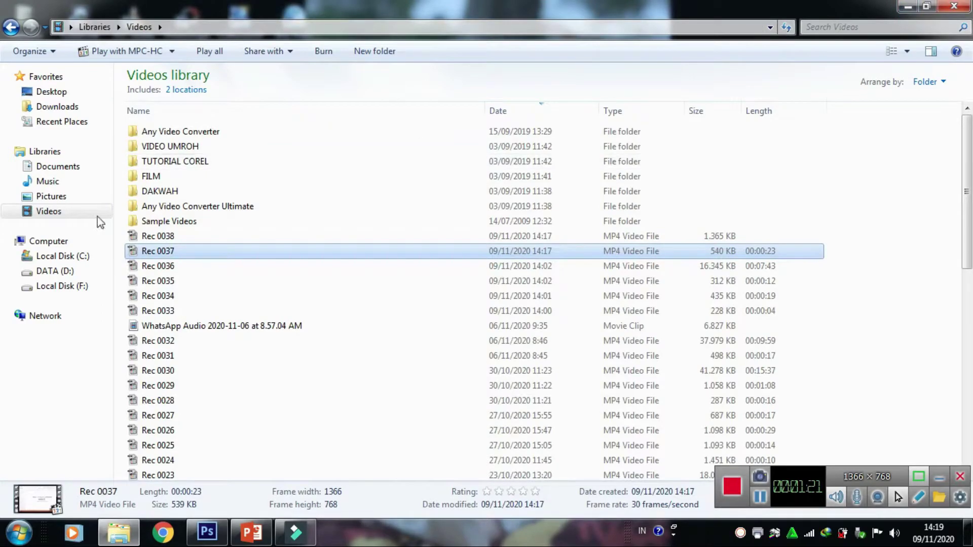
Locate the WhatsApp Audio 2020-11-06 file and the Rec 0032 video in the Videos library, and minimize the window
left_click(218, 329)
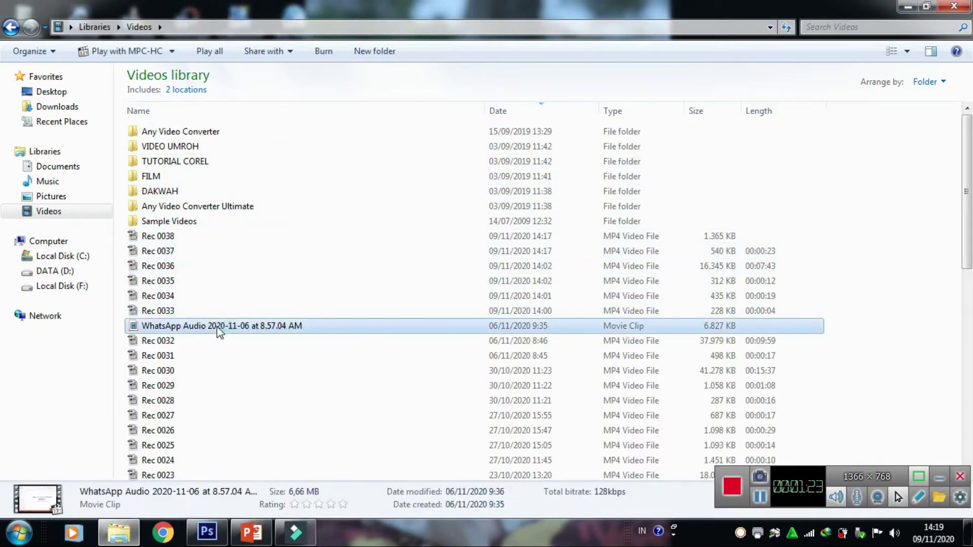
left_click(191, 337)
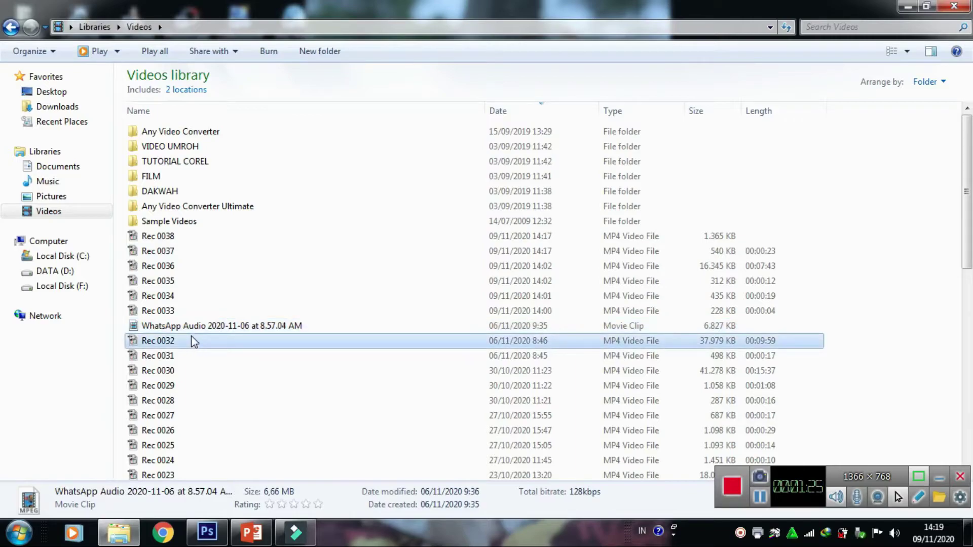
left_click(907, 6)
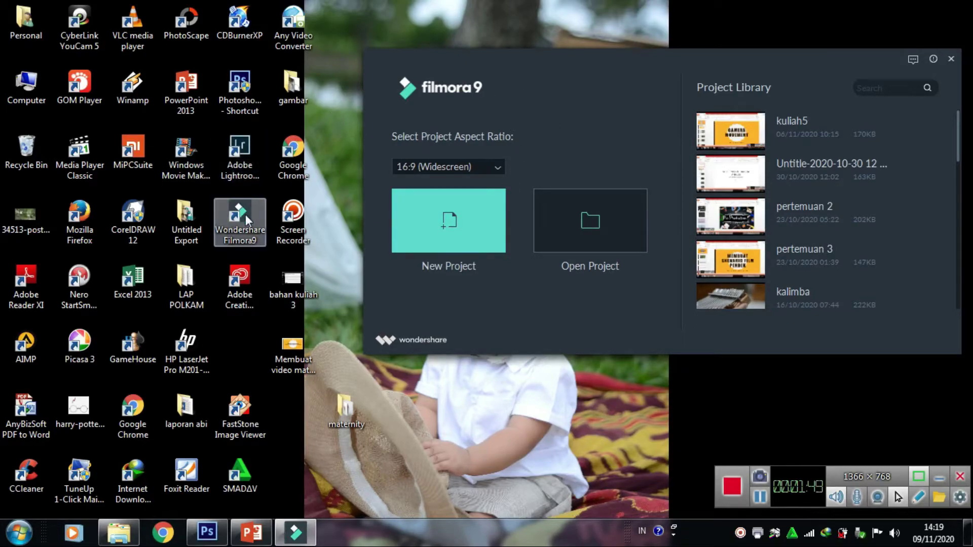
Create a new 16:9 (Widescreen) project in Filmora9, dismissing the file-opening dialog and the Message Center
left_click(466, 220)
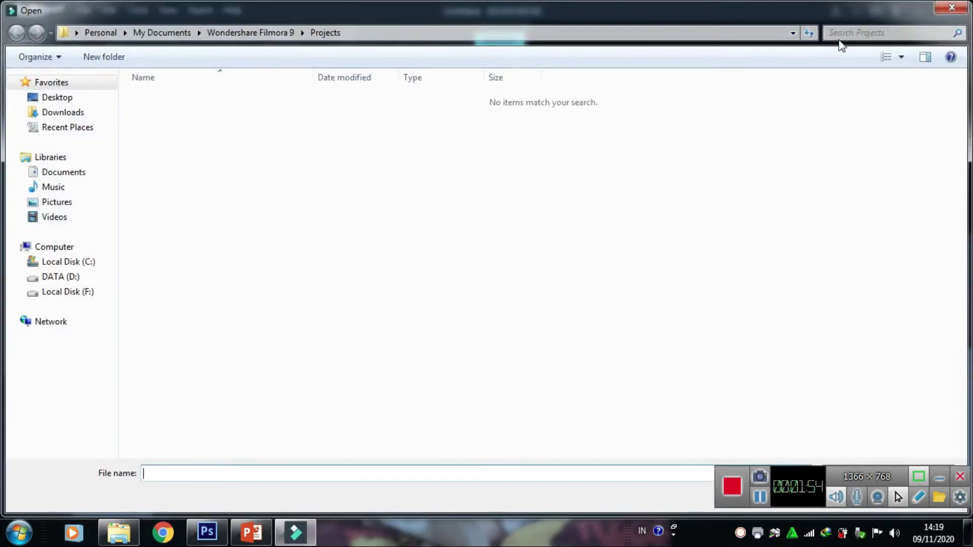
left_click(952, 7)
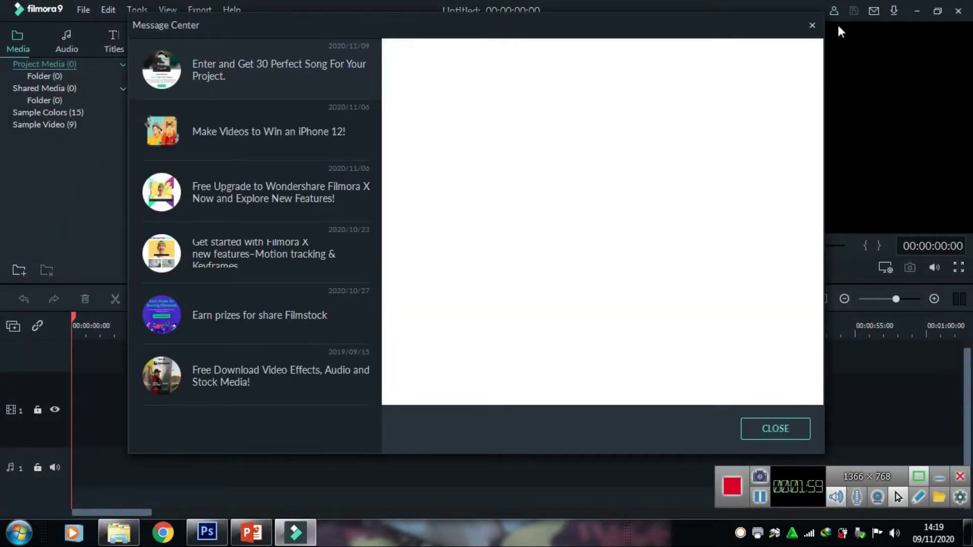
left_click(812, 26)
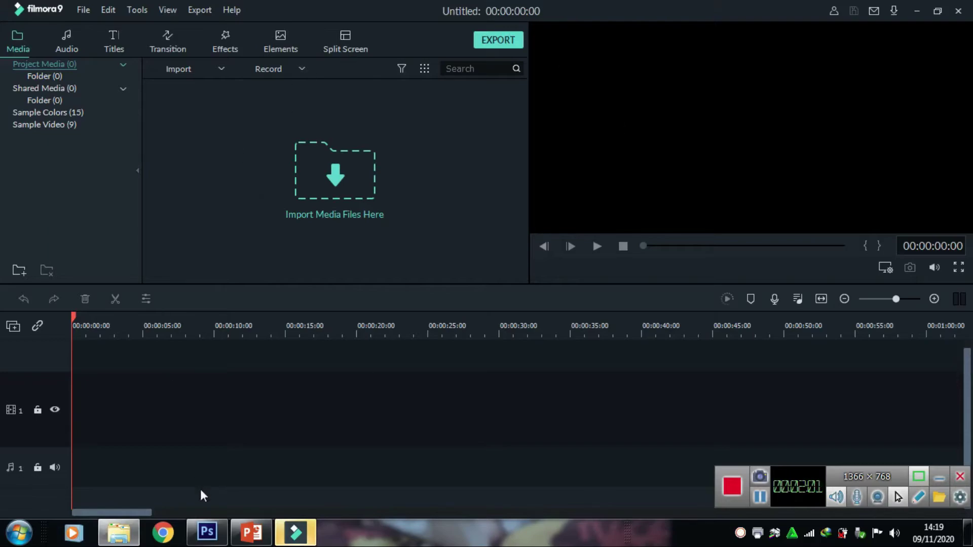
Bring back the Videos library and shrink its window so that the empty Filmora media library shows beside it
left_click(122, 532)
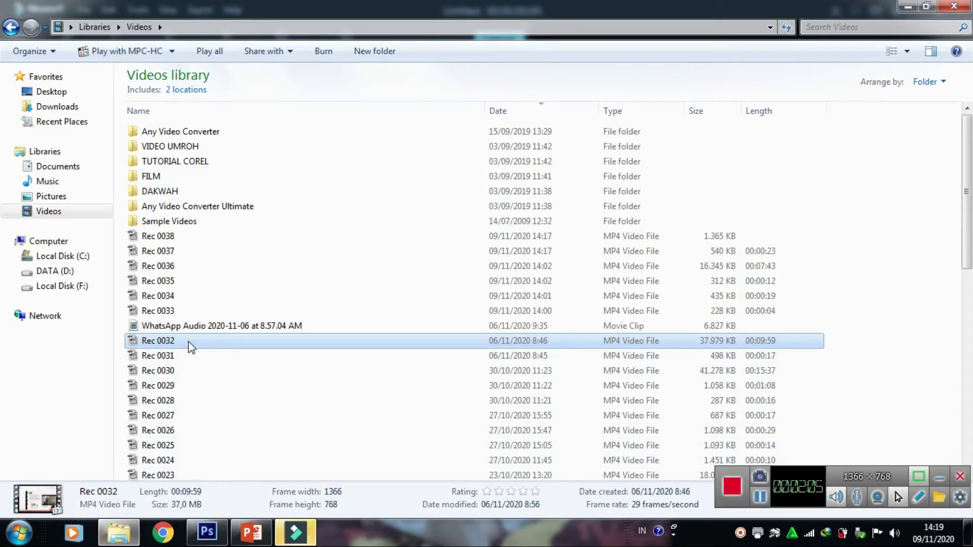
left_click(190, 338)
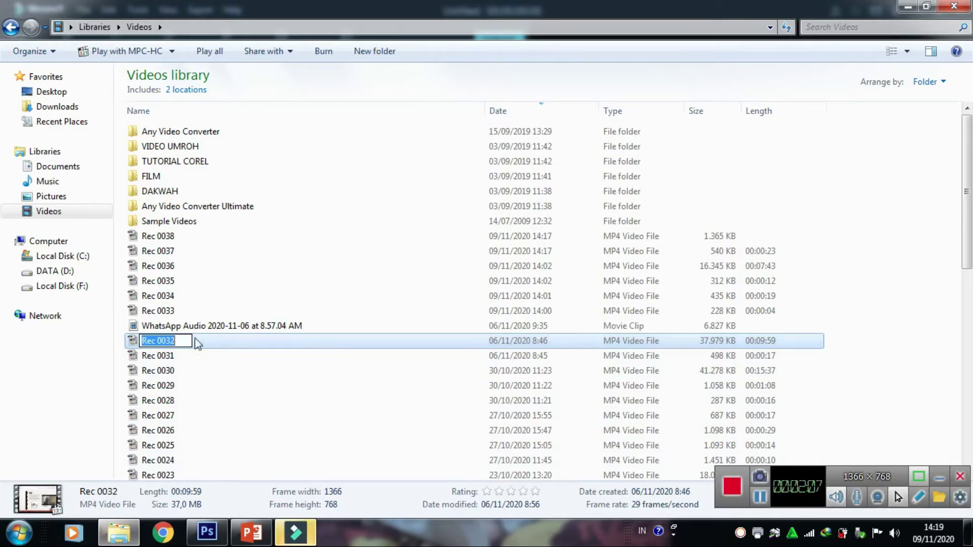
left_click(248, 327)
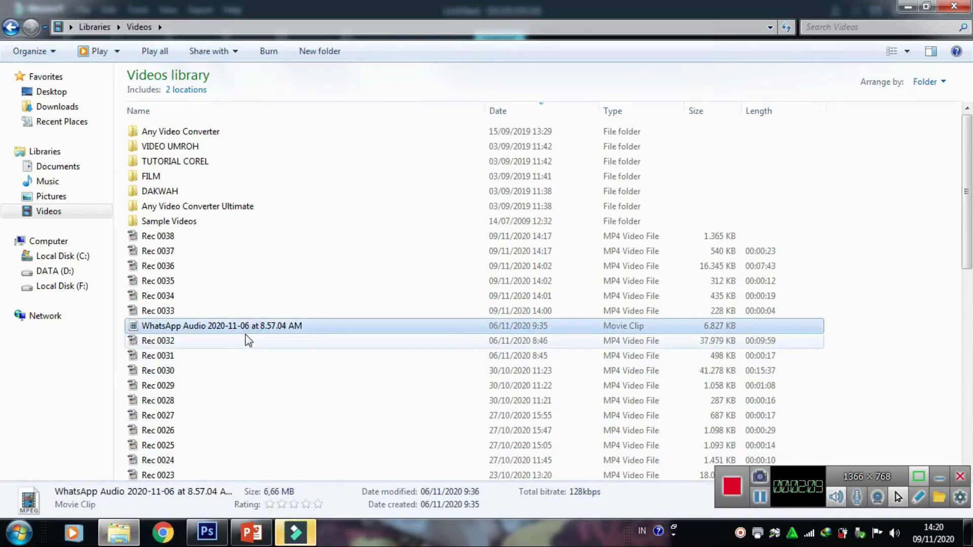
left_click(246, 343)
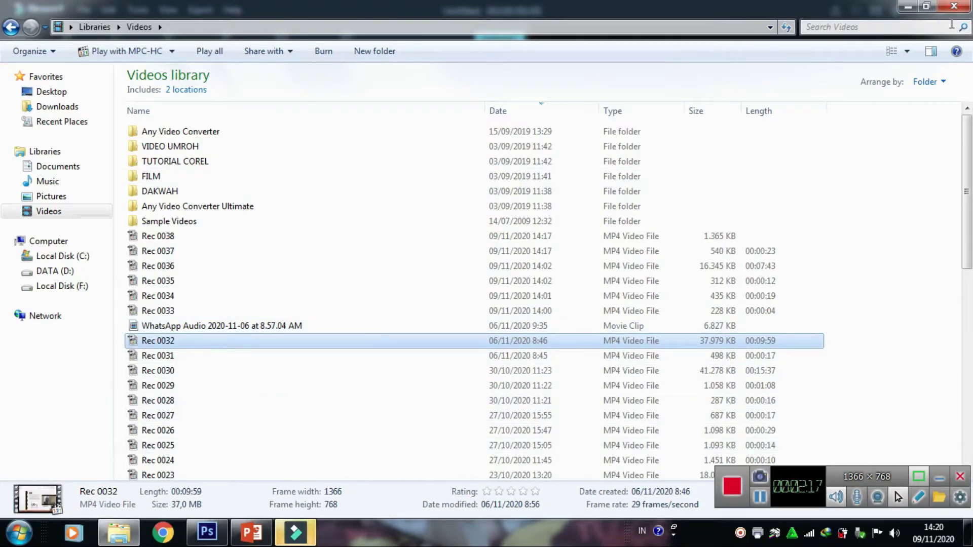
left_click(927, 6)
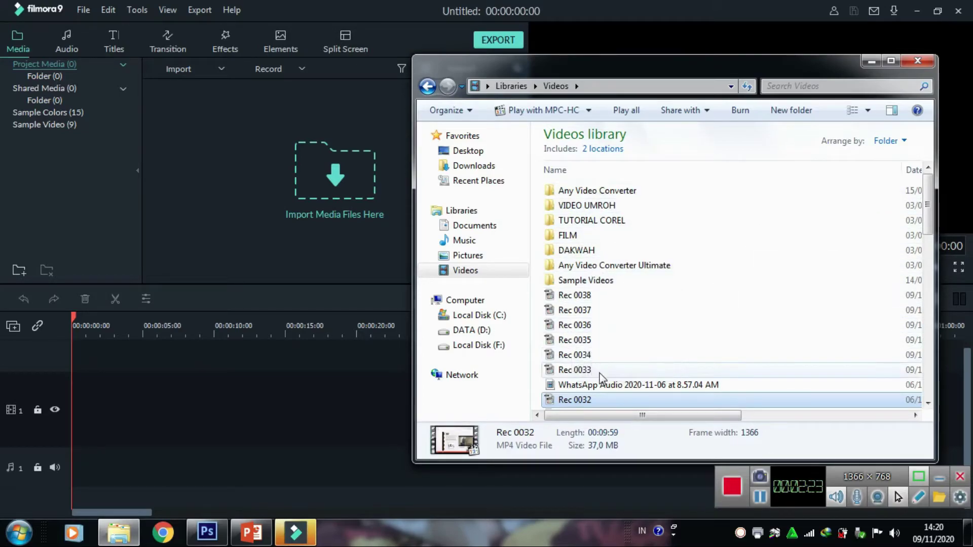
Import the Rec 0032 video and the WhatsApp Audio 2020-11-06 file together into the project's media library
left_click(601, 400)
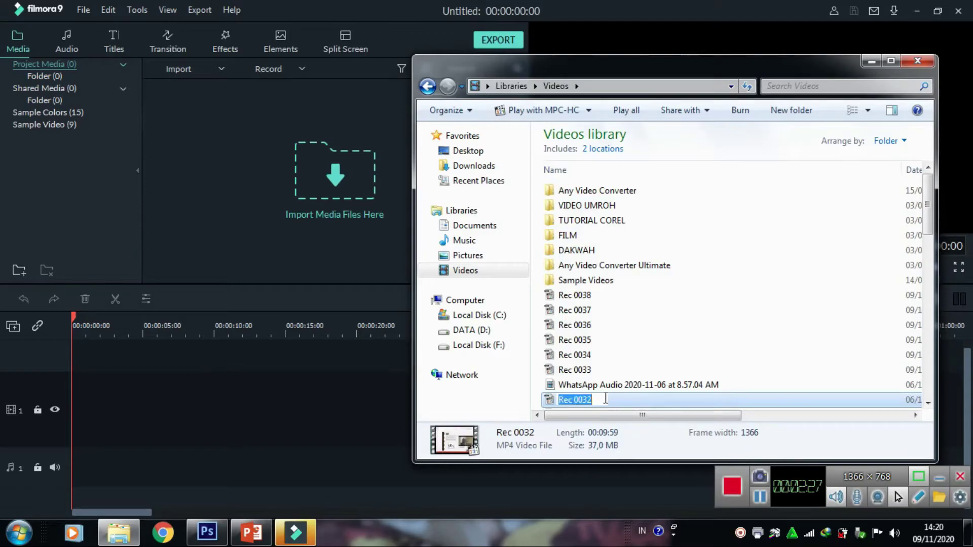
left_click(631, 402)
left_click(639, 387, "ctrl")
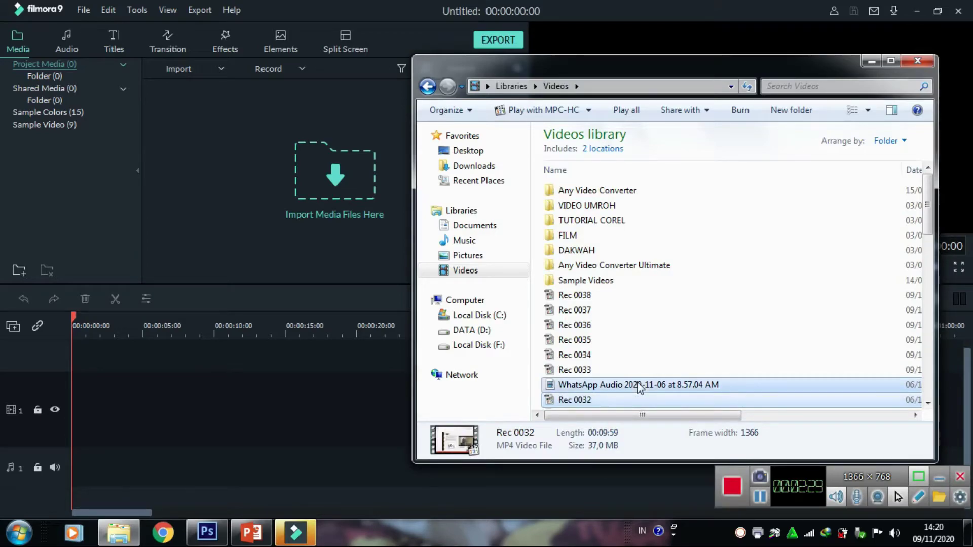
left_click_drag(640, 387, 271, 204)
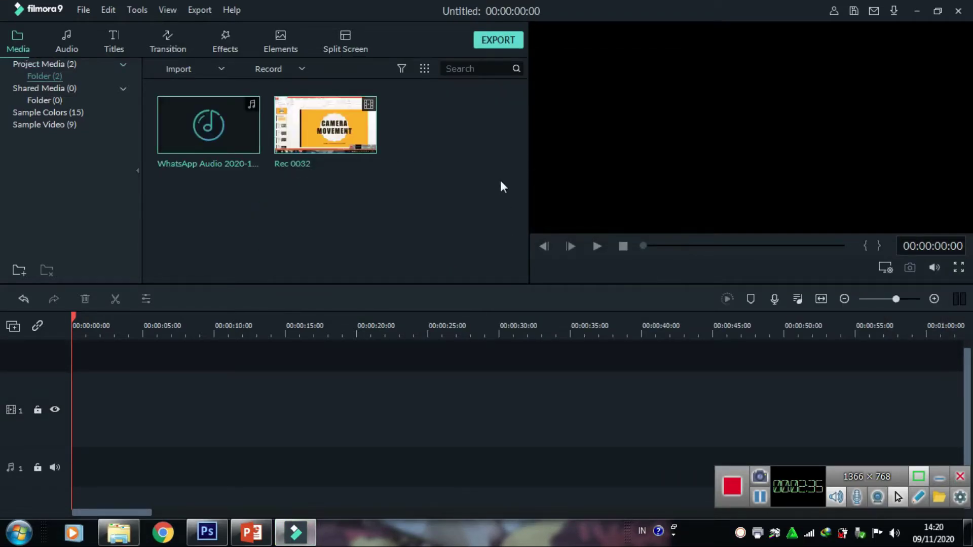
Place the Rec 0032 clip at the start of video track 1 and match the project settings to the media
mouse_move(319, 129)
mouse_move(248, 148)
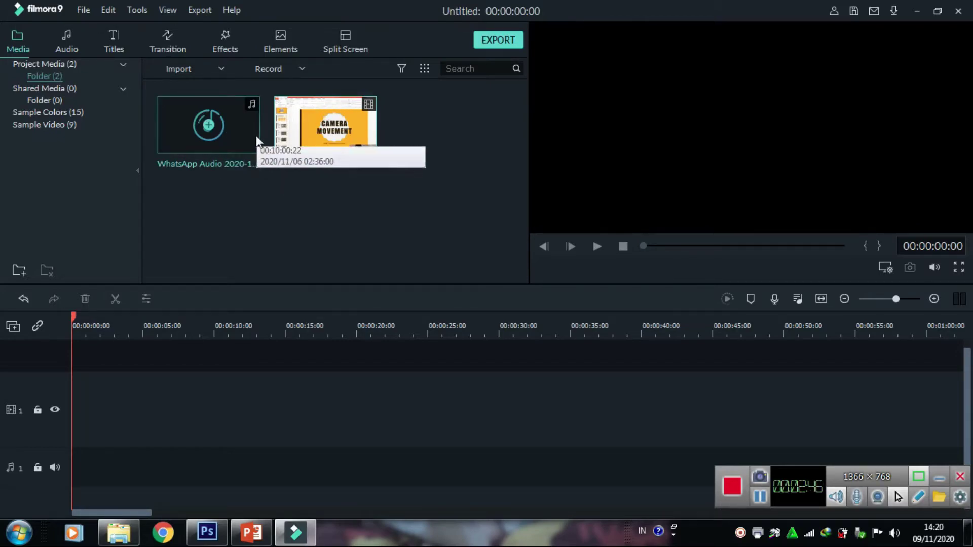
mouse_move(321, 152)
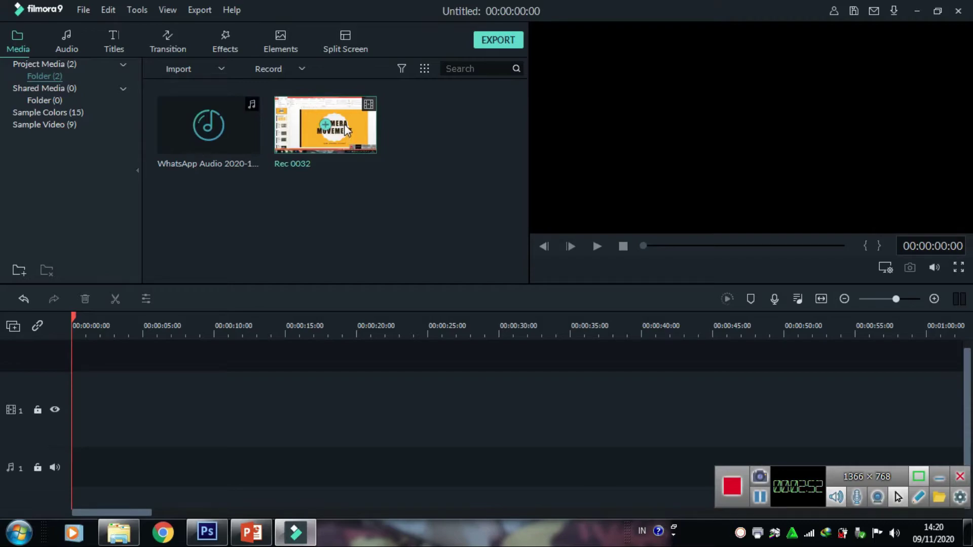
left_click_drag(353, 125, 58, 410)
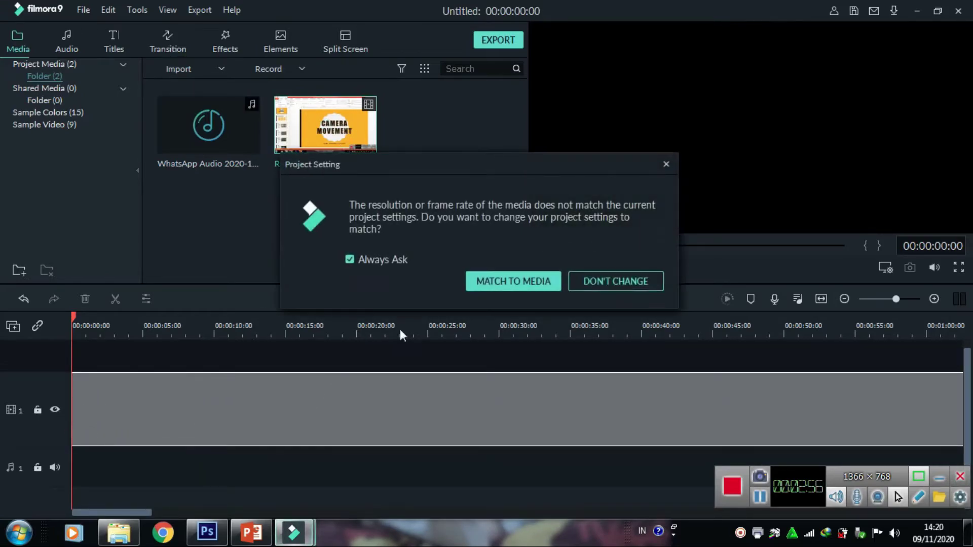
left_click(532, 280)
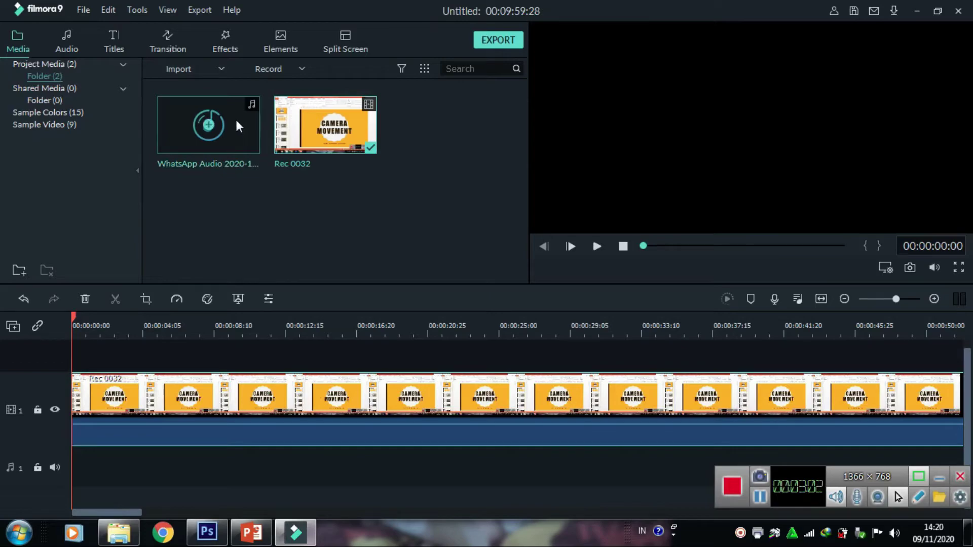
Place the WhatsApp Audio clip at the start of audio track 1 and preview the opening seconds of the timeline
left_click_drag(231, 118, 73, 470)
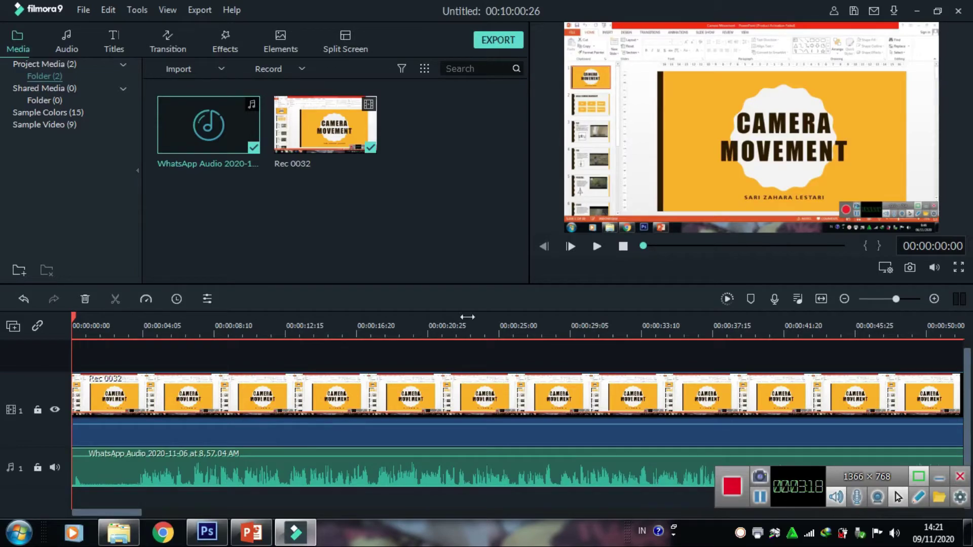
left_click(597, 247)
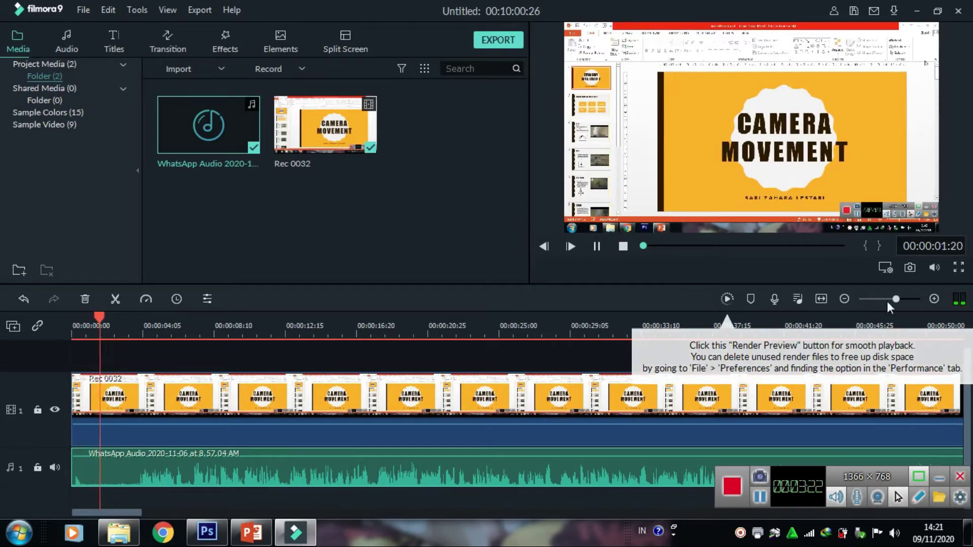
mouse_move(934, 267)
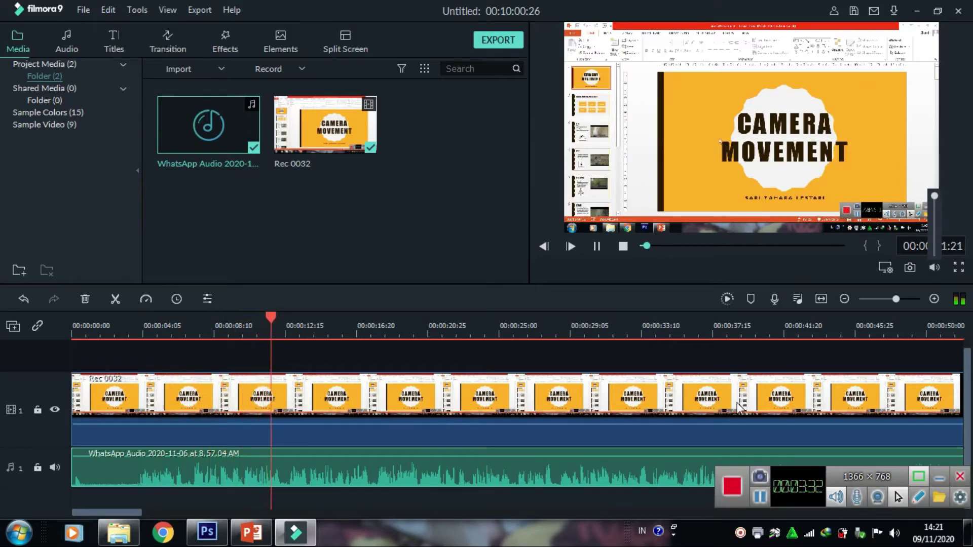
left_click(623, 245)
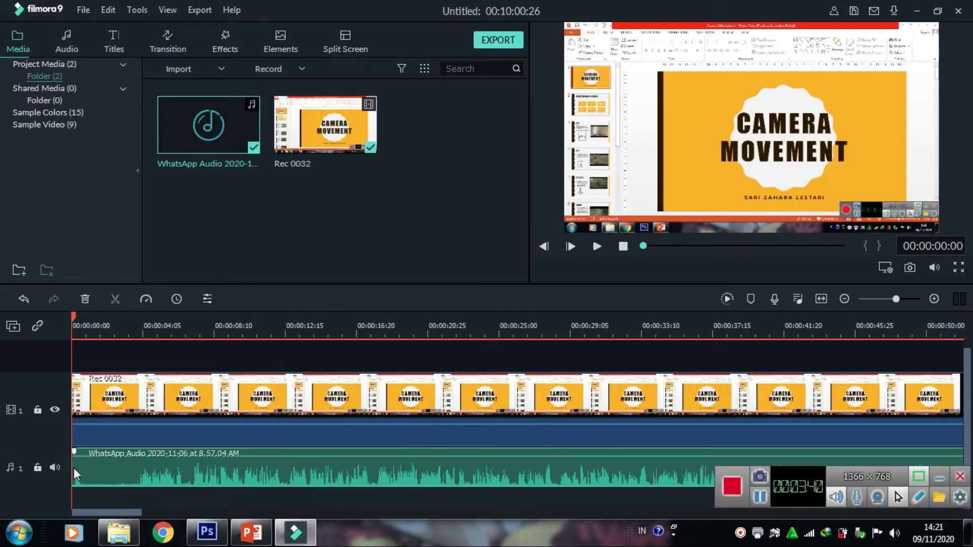
Trim the silent opening off the WhatsApp Audio clip and keep the clip at the start of audio track 1
left_click_drag(140, 473, 212, 473)
left_click_drag(271, 471, 172, 481)
left_click_drag(72, 466, 120, 479)
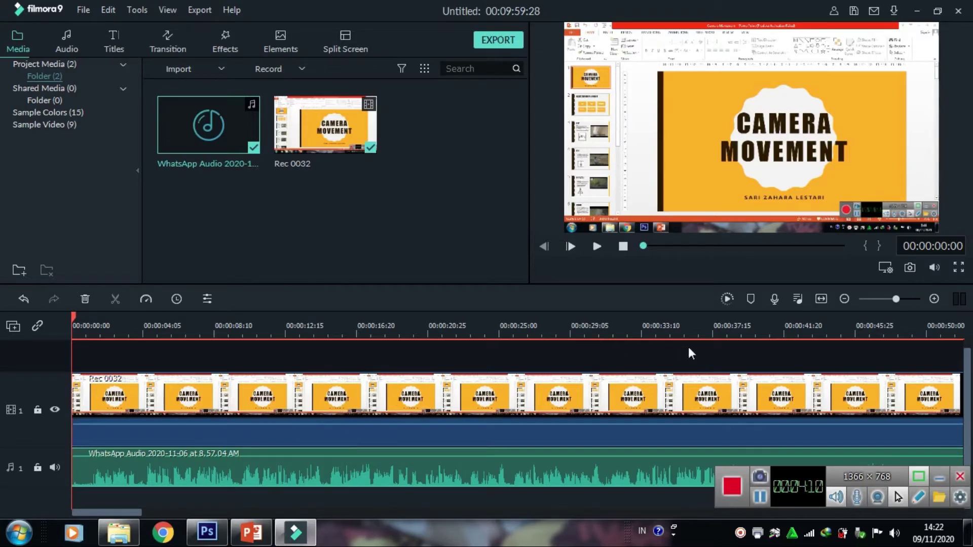
Examine the full length of the timeline to compare where the Rec 0032 clip and the WhatsApp Audio clip end
left_click_drag(542, 328, 353, 331)
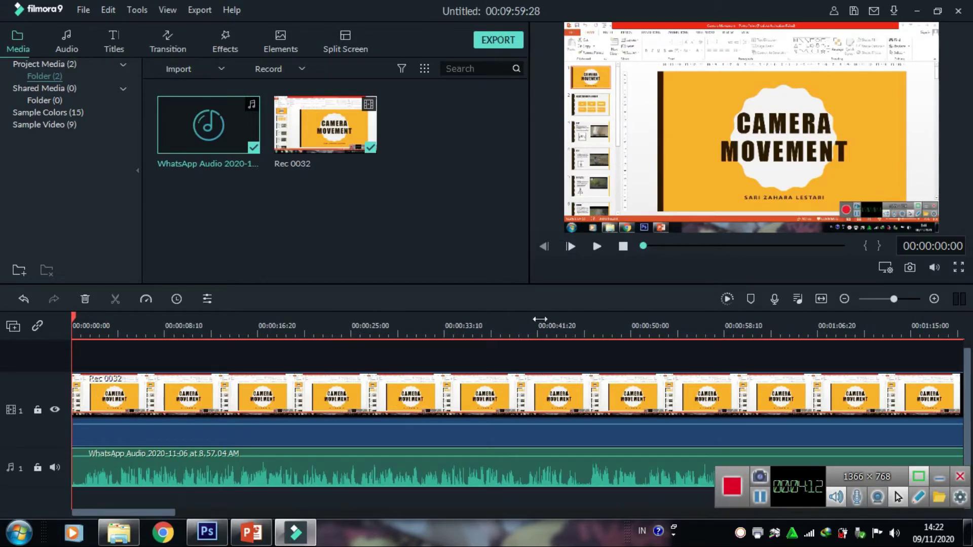
left_click_drag(571, 322, 393, 335)
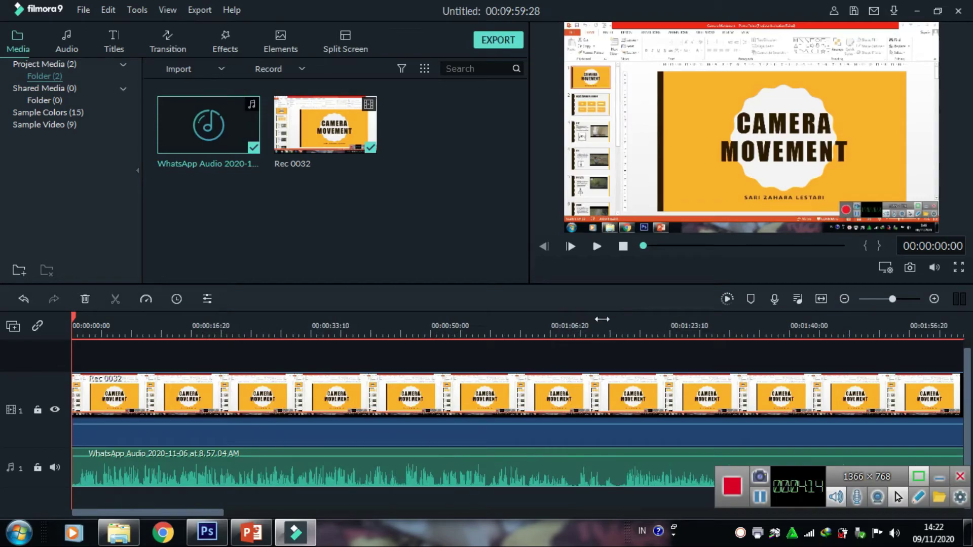
left_click_drag(602, 319, 217, 365)
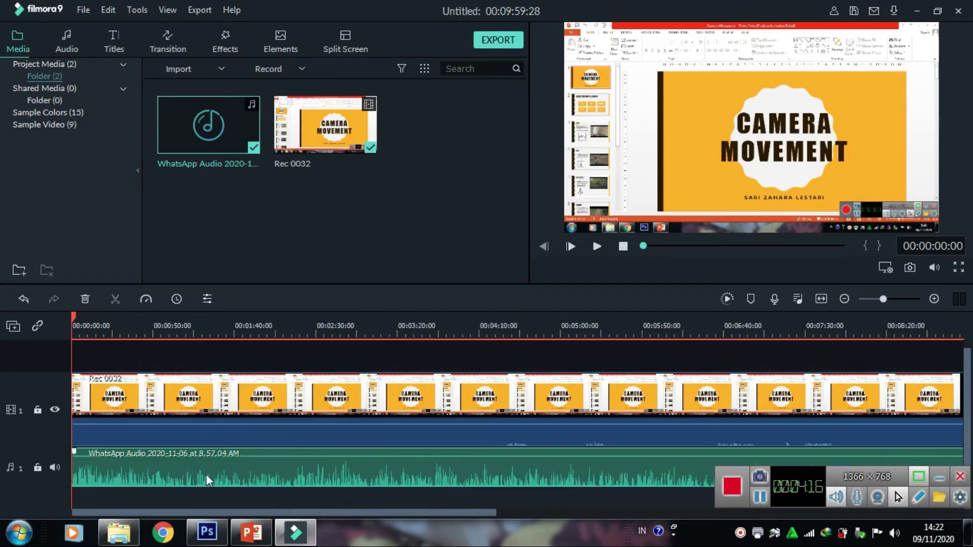
left_click_drag(741, 333, 380, 379)
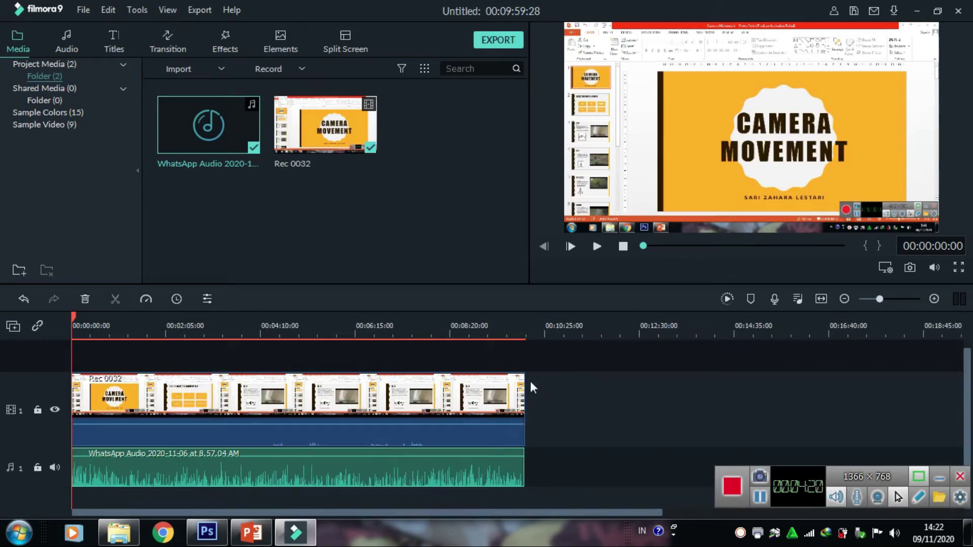
left_click(500, 415)
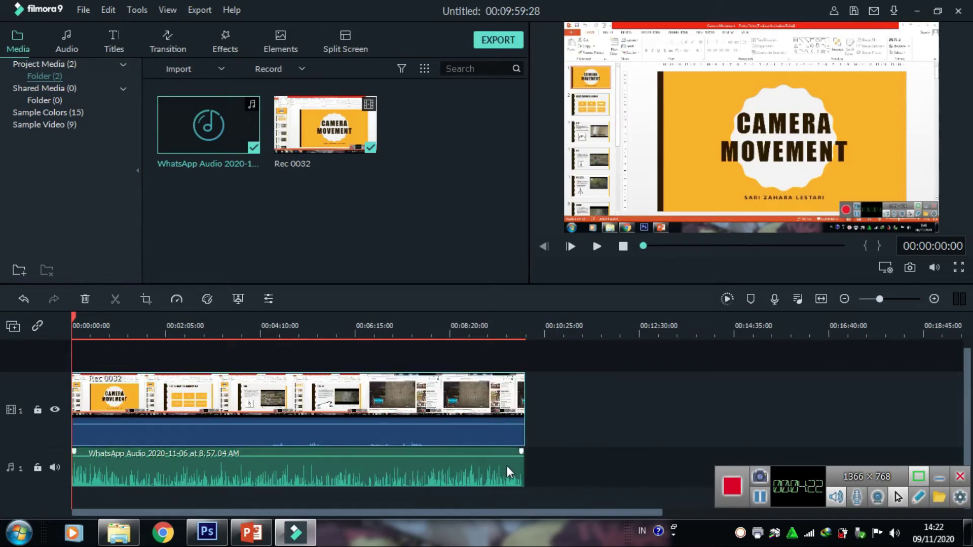
left_click(507, 465)
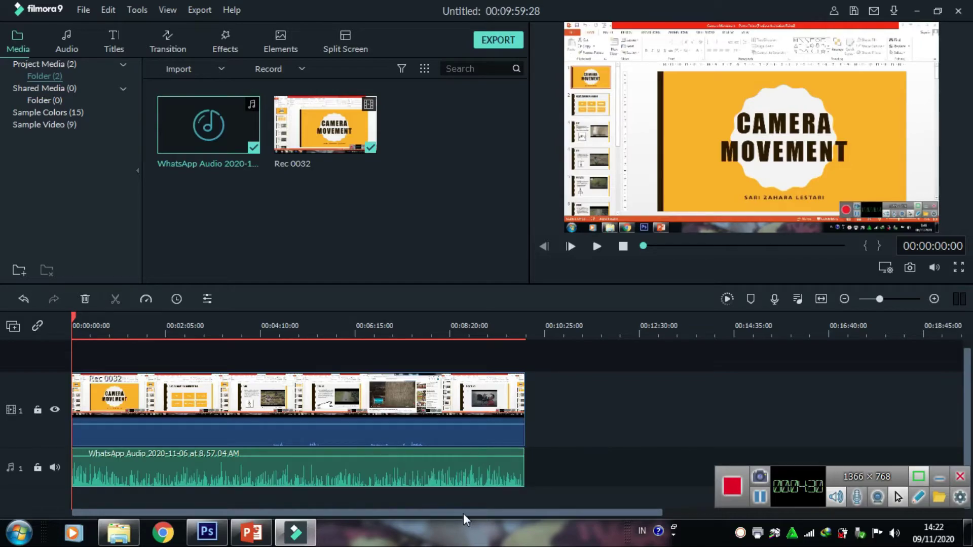
Play a few seconds of the timeline from shortly before 00:03:50 to check the voice-over against the slides
left_click(145, 320)
left_click(240, 327)
key("space")
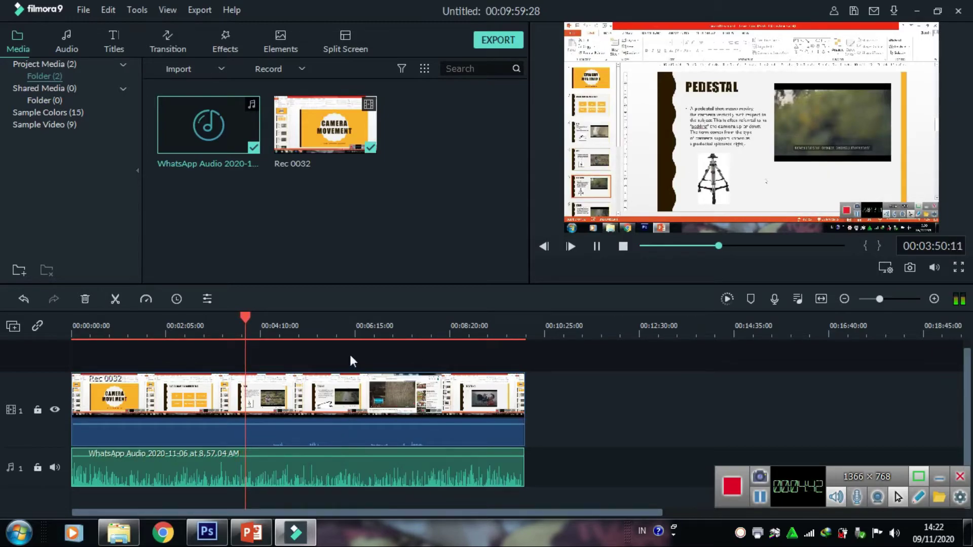
key("space")
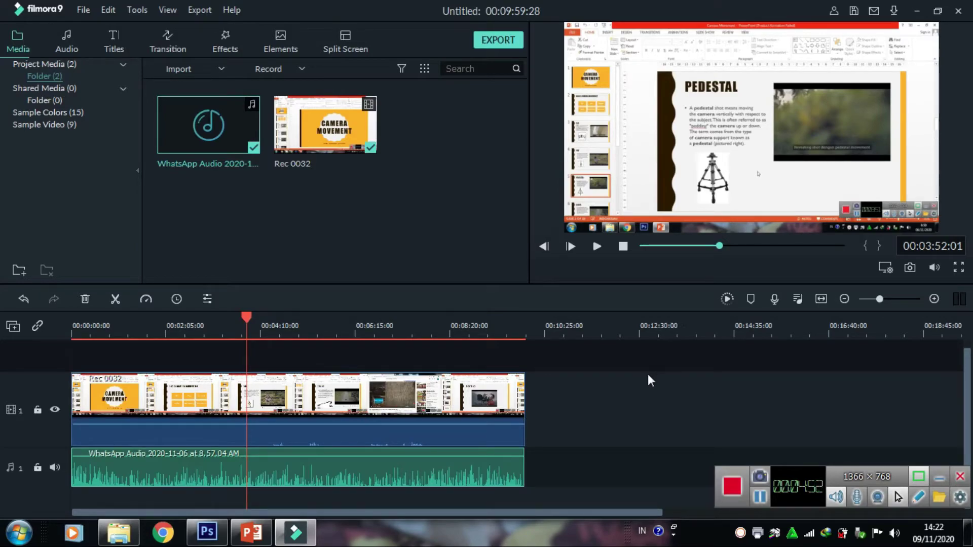
Add a Subtitle 6 title on a new track above Rec 0032 at 00:02:43:18 and extend it to about one minute
scroll(563, 380, "up", 1)
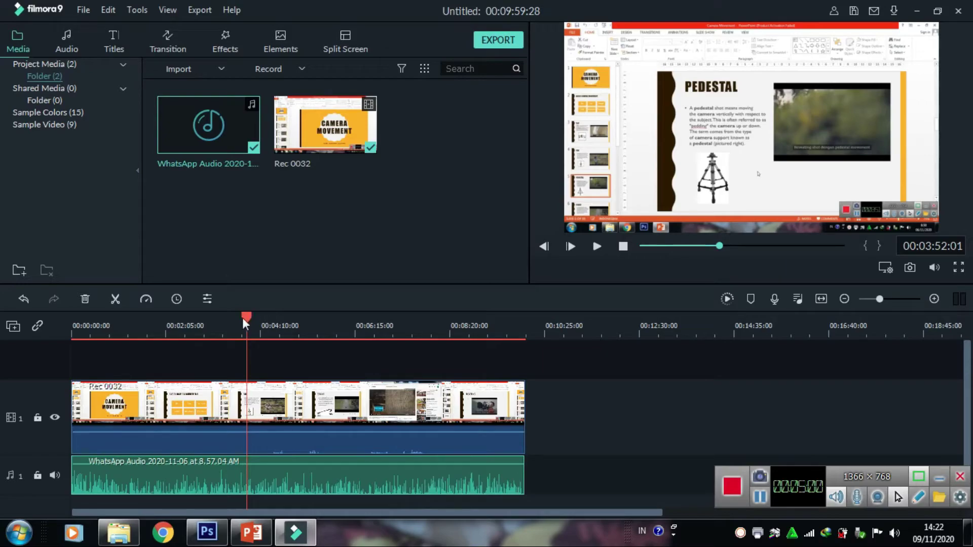
left_click_drag(249, 314, 218, 324)
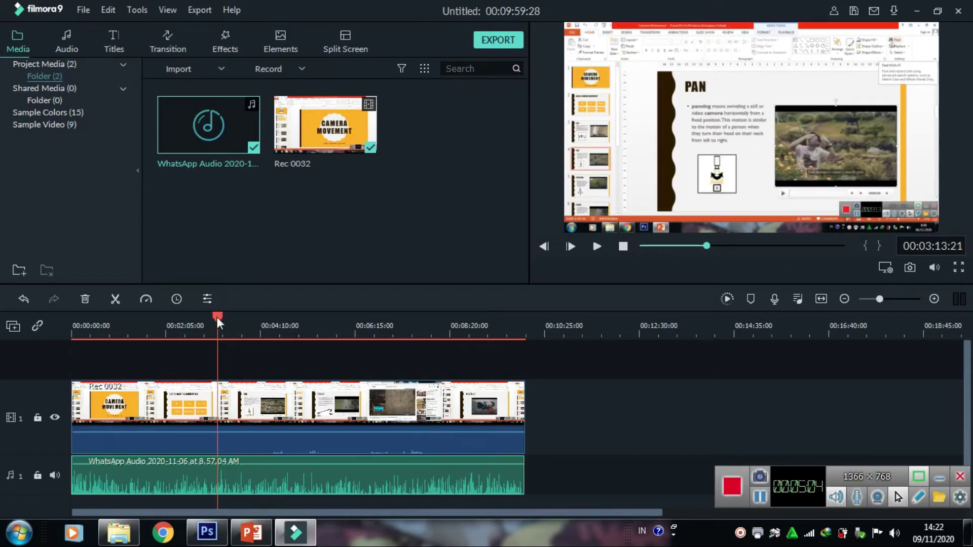
left_click_drag(217, 317, 196, 320)
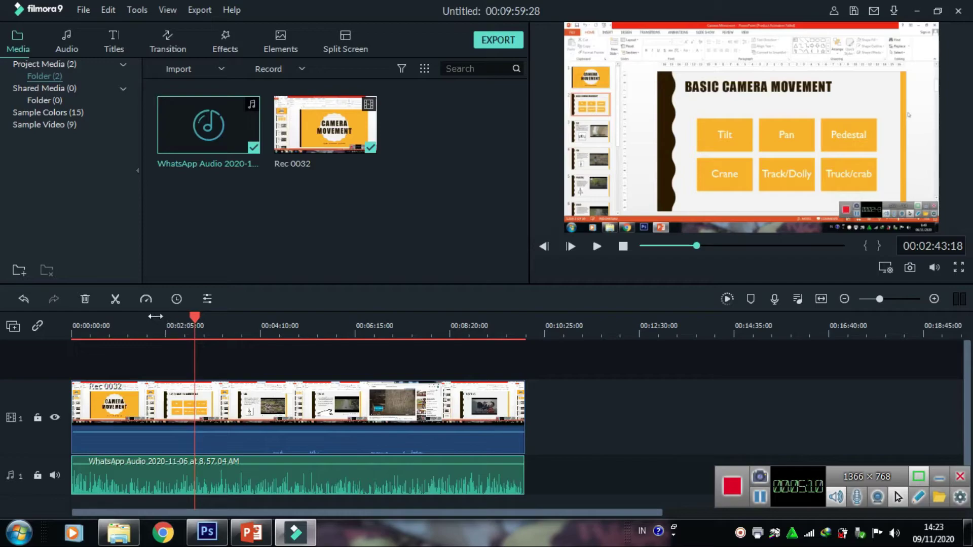
left_click(114, 40)
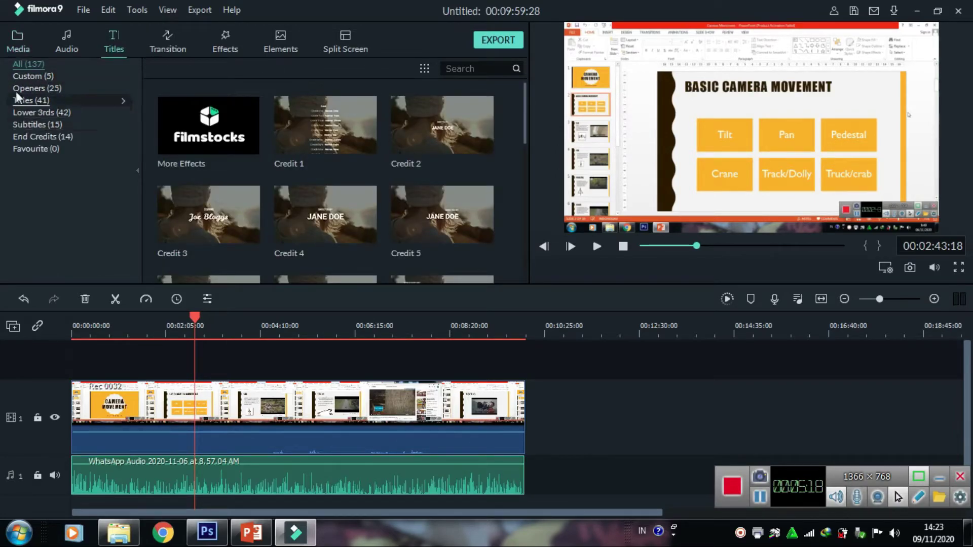
scroll(211, 232, "down", 5)
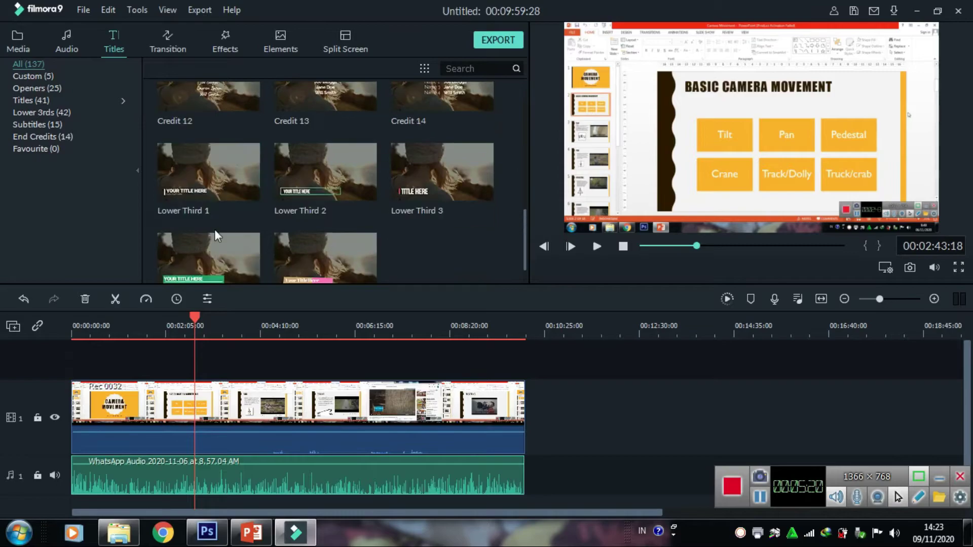
scroll(350, 195, "up", 3)
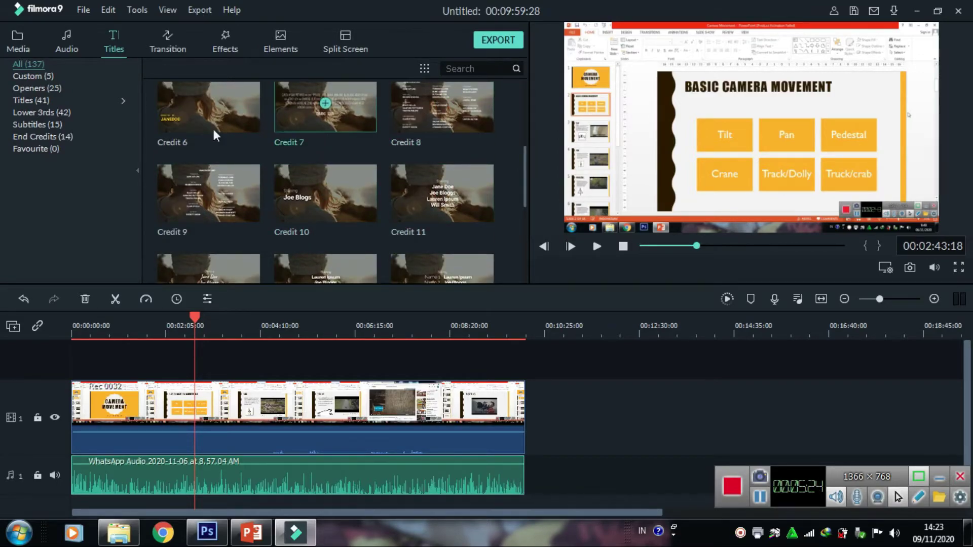
left_click(56, 99)
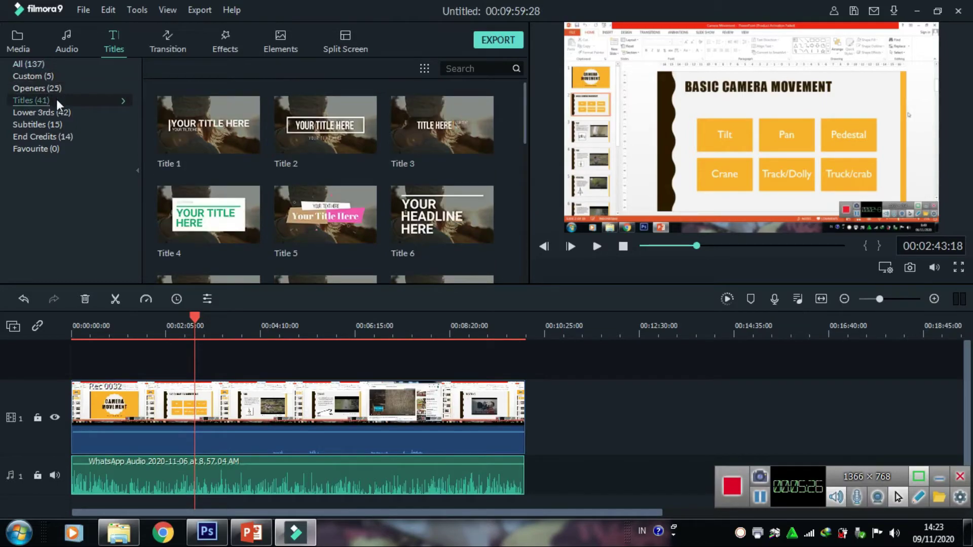
left_click(45, 127)
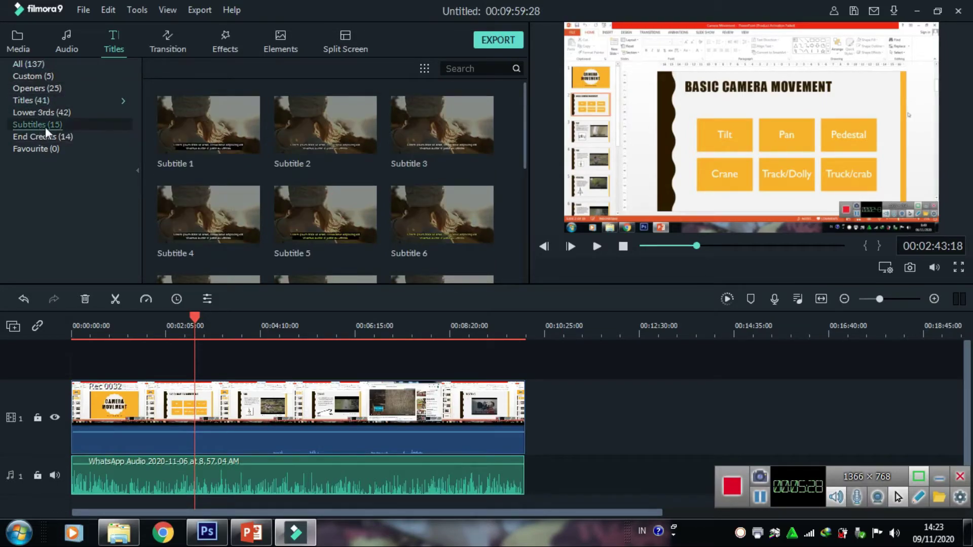
scroll(460, 175, "down", 5)
scroll(461, 180, "up", 5)
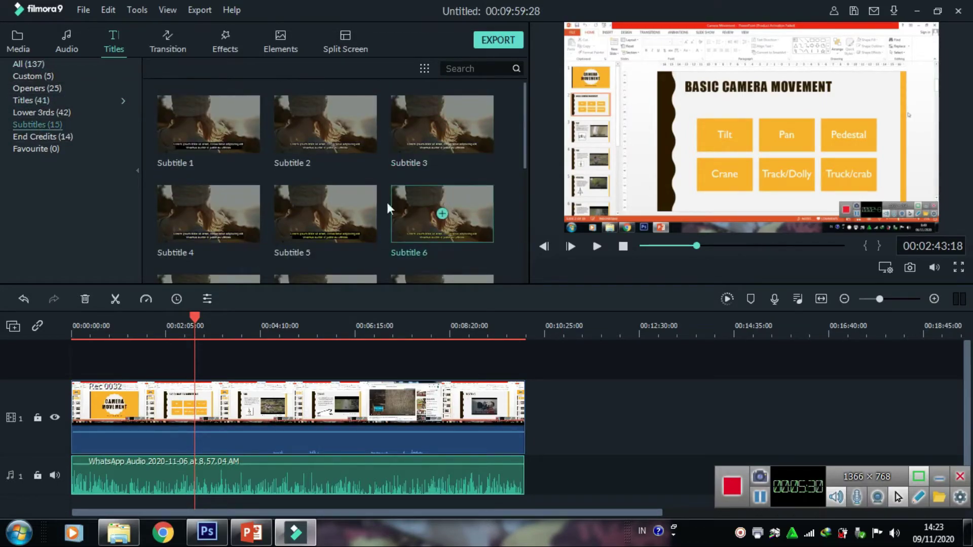
left_click(441, 214)
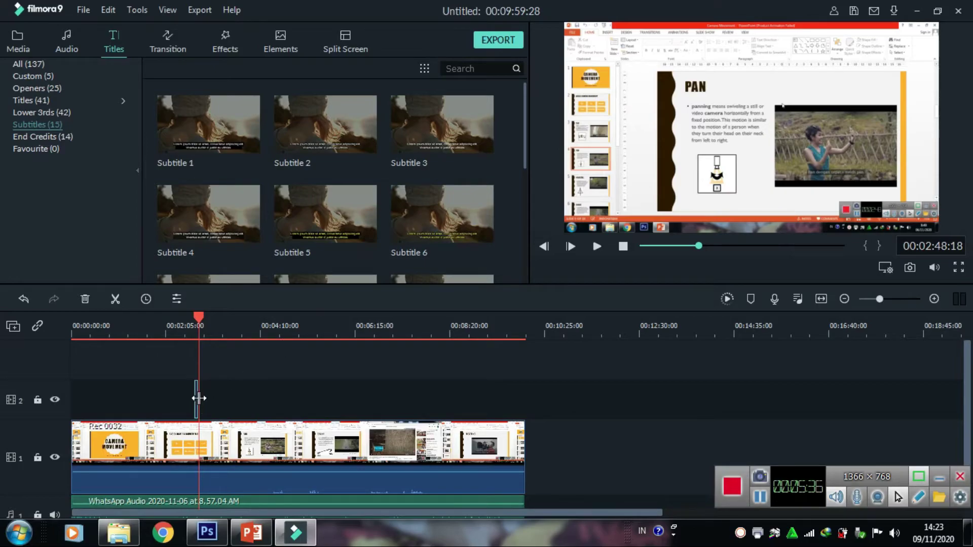
left_click_drag(198, 398, 243, 398)
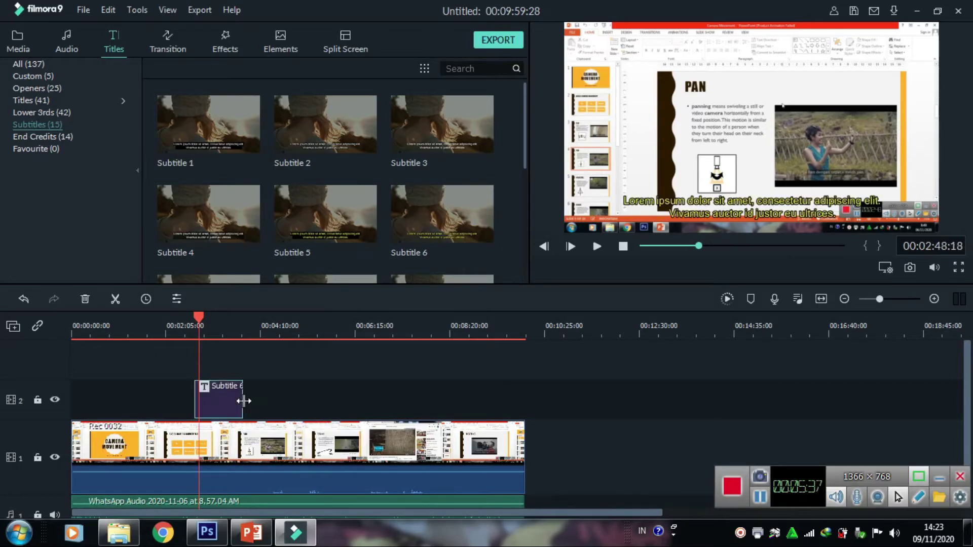
Replace the second placeholder line of the Subtitle 6 title with "bla bla"
double_click(209, 403)
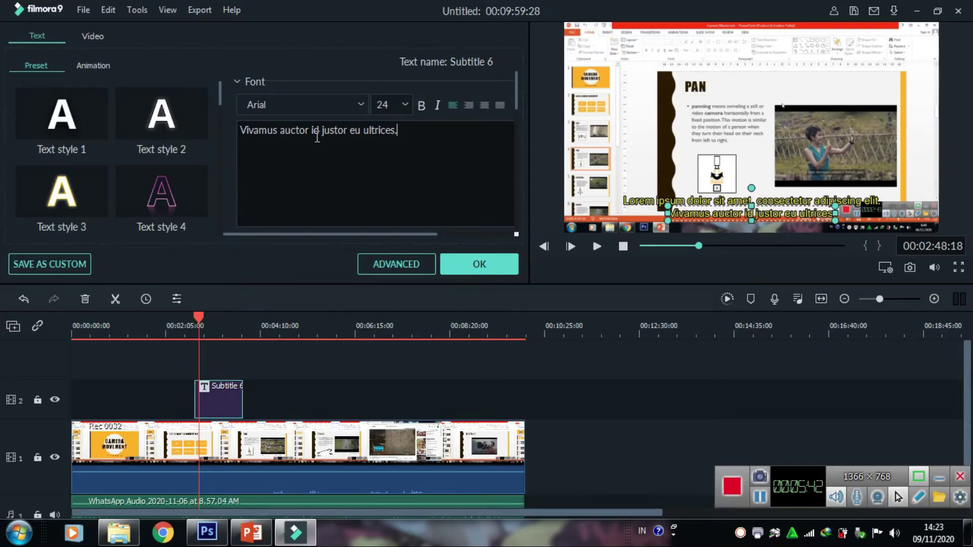
left_click_drag(412, 130, 220, 130)
type("bl")
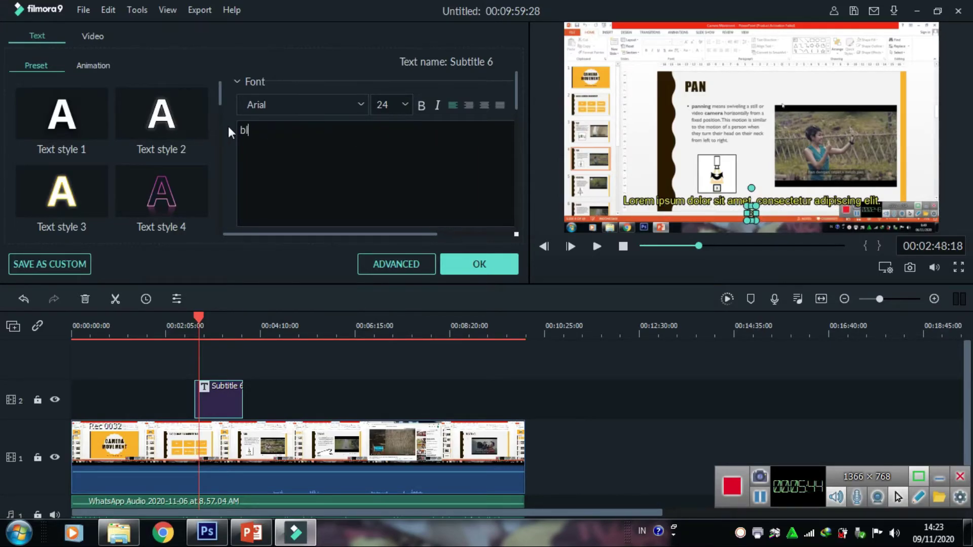
type("a b")
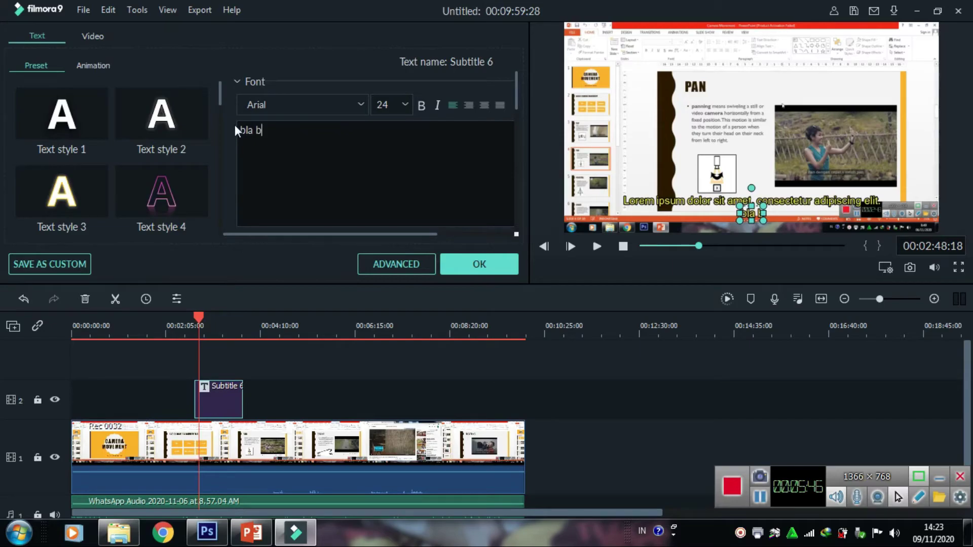
type("l")
key("BackSpace")
type(";")
key("BackSpace")
type("la")
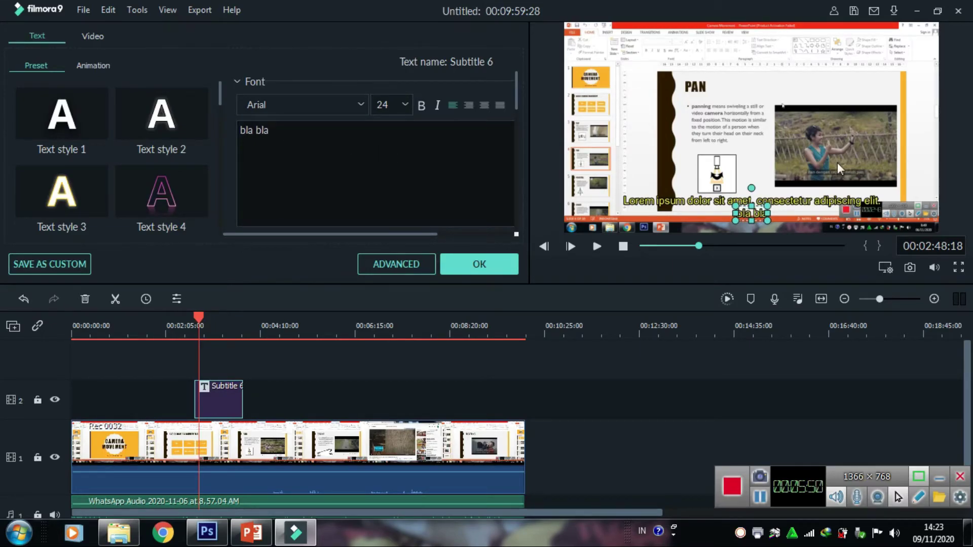
Clear the Lorem ipsum line from the subtitle, move the "bla bla" line slightly up and to the right, and apply the text changes
left_click(846, 192)
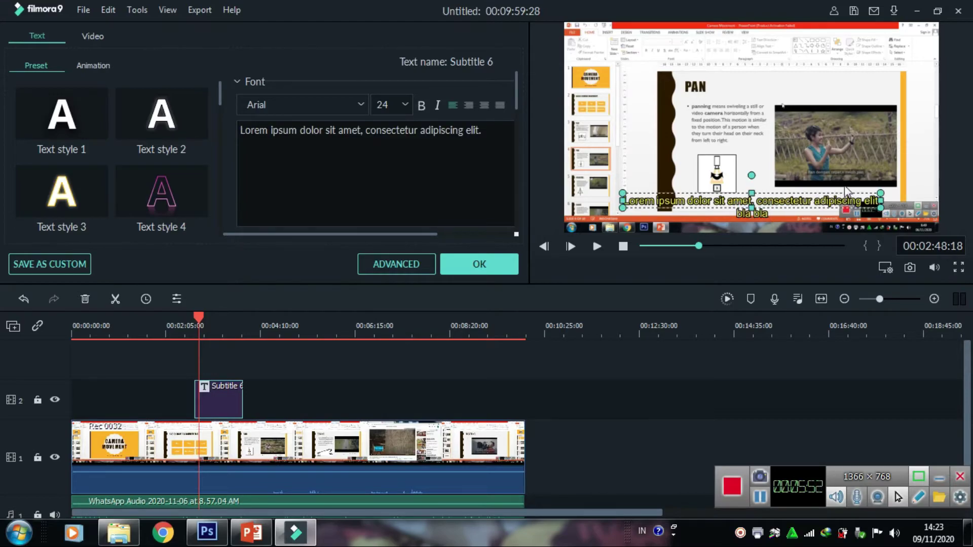
key("ctrl+a")
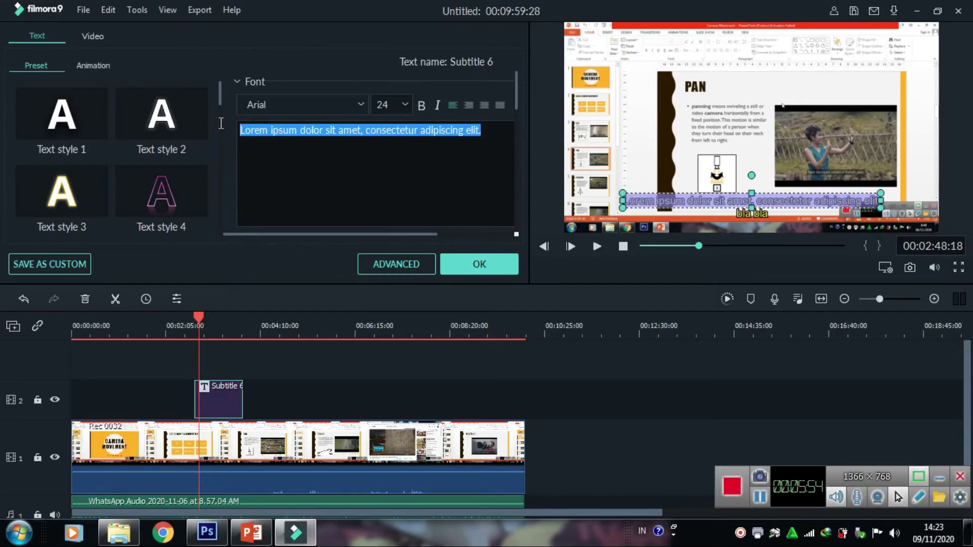
type("bla bla")
left_click_drag(768, 214, 767, 192)
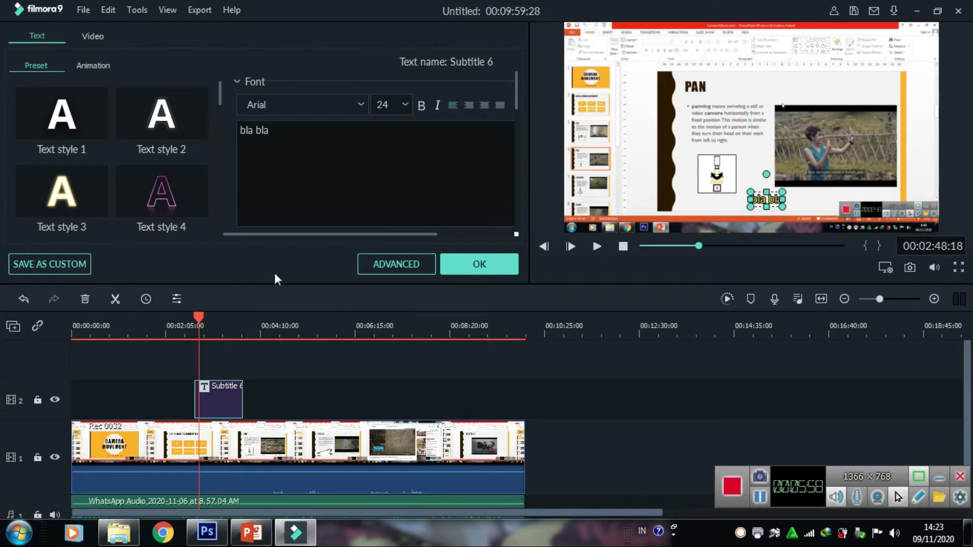
left_click(485, 262)
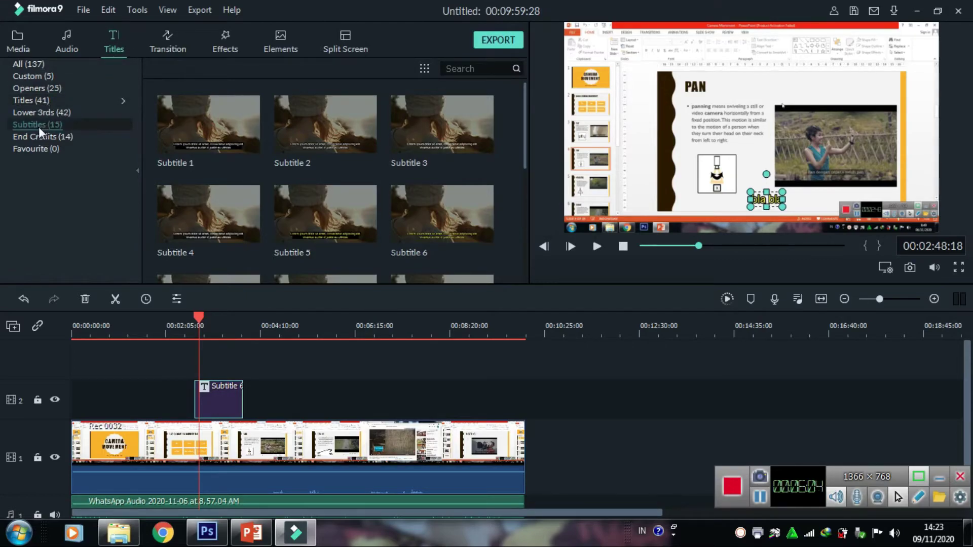
Add a second Subtitle 6 title on track 3 at 00:02:48:18 and replace its second line with "tulisan kita"
left_click(443, 212)
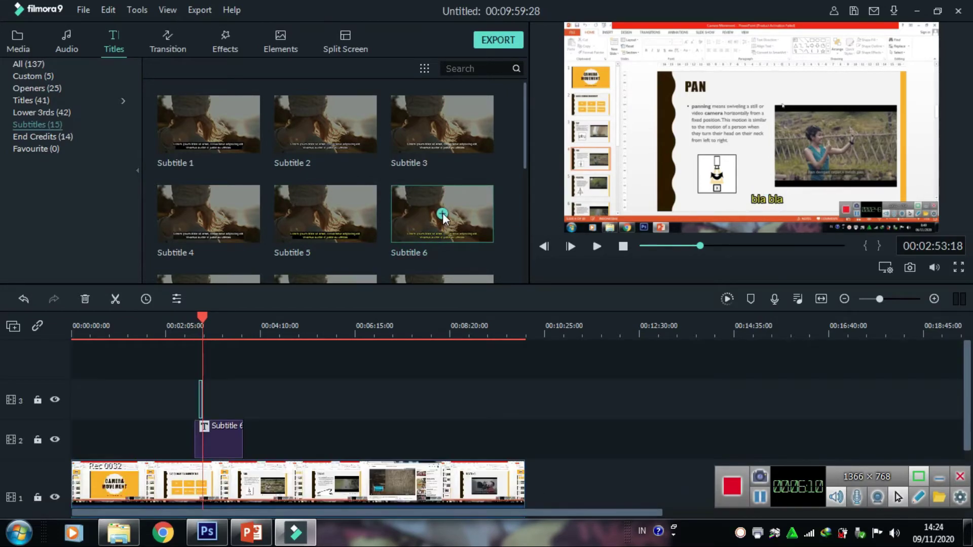
scroll(218, 369, "up", 3)
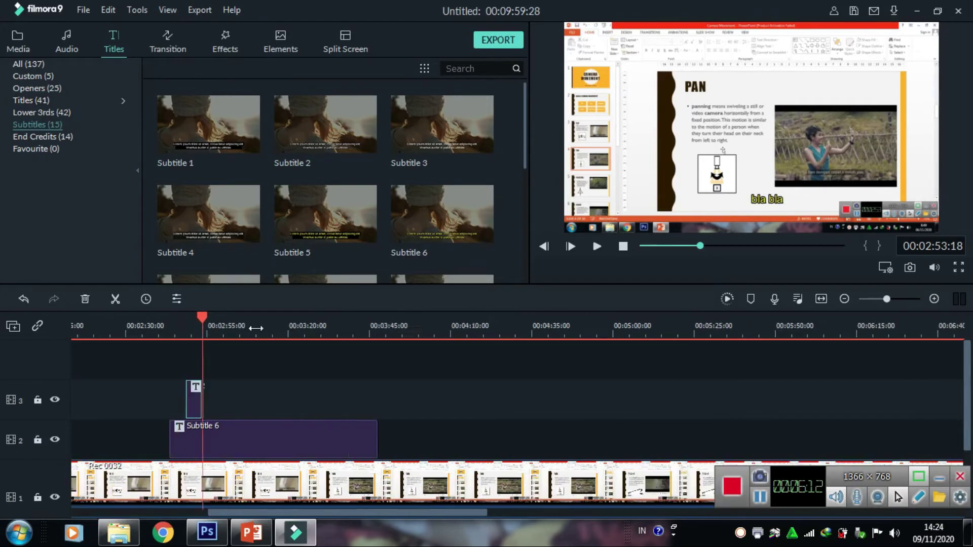
double_click(193, 403)
key("ctrl+a")
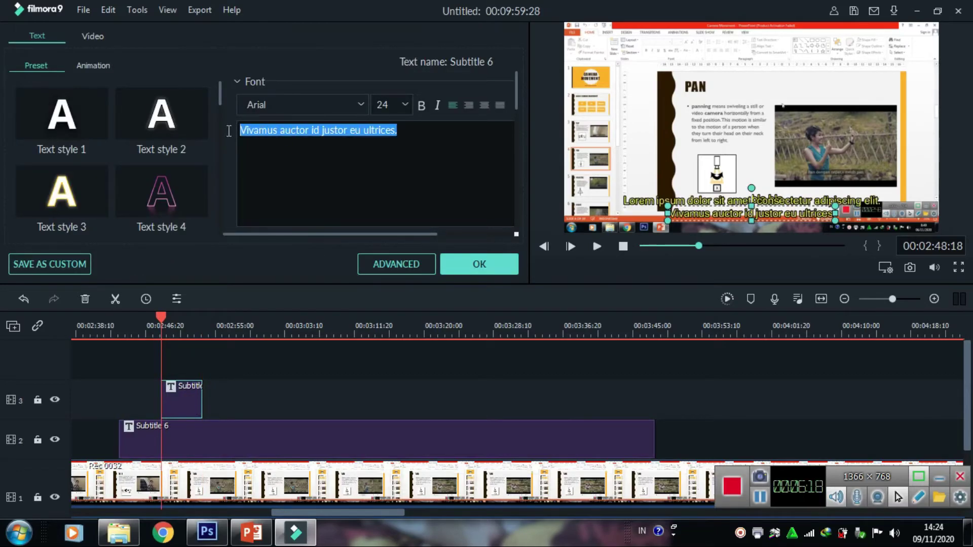
key("BackSpace")
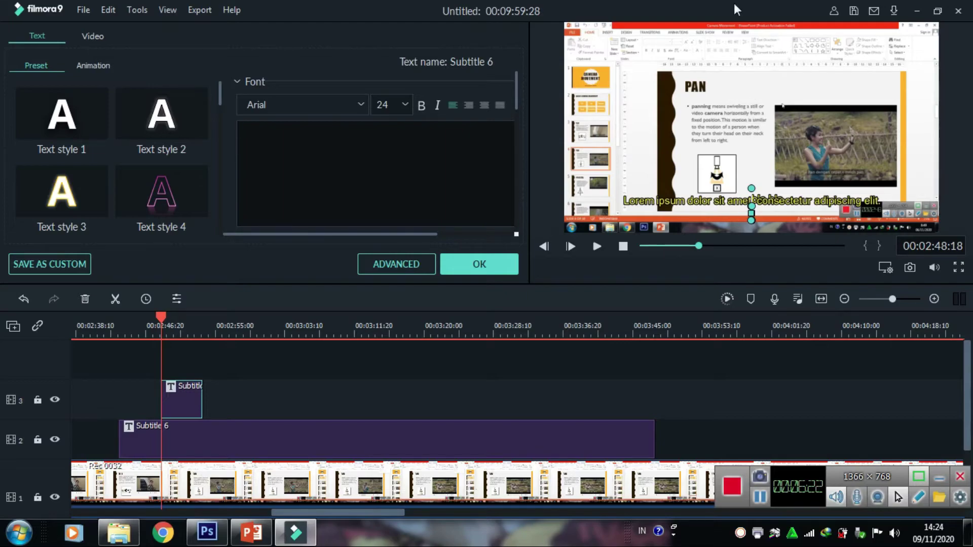
type("tulisan")
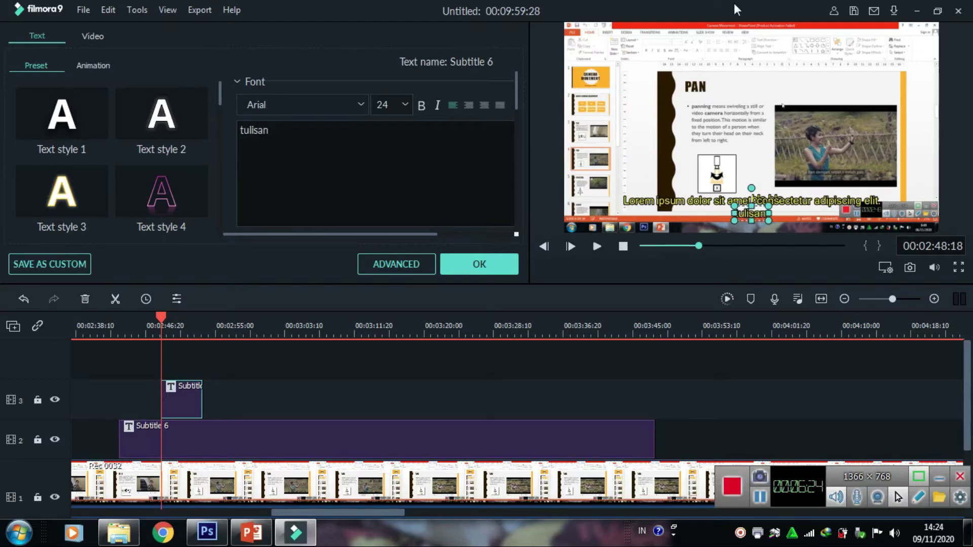
type(" kita")
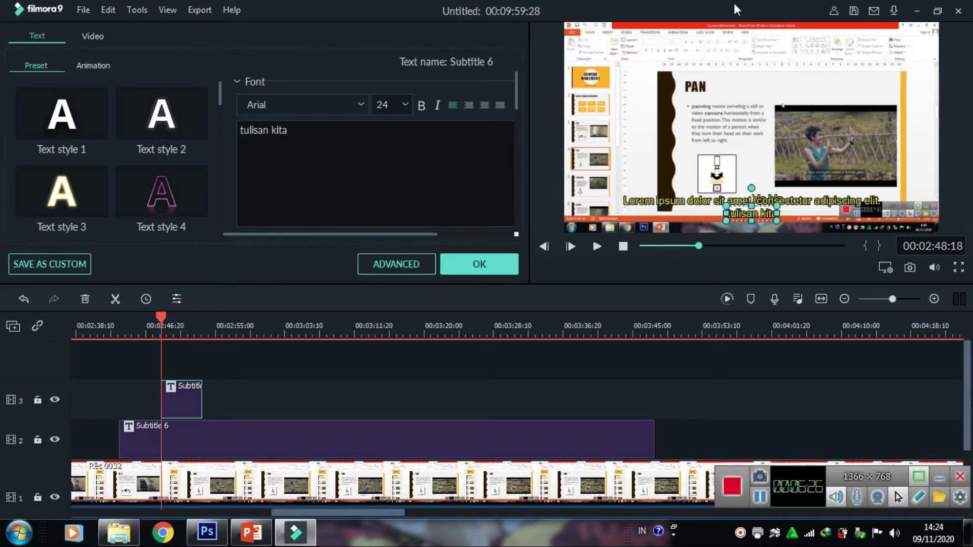
left_click(476, 268)
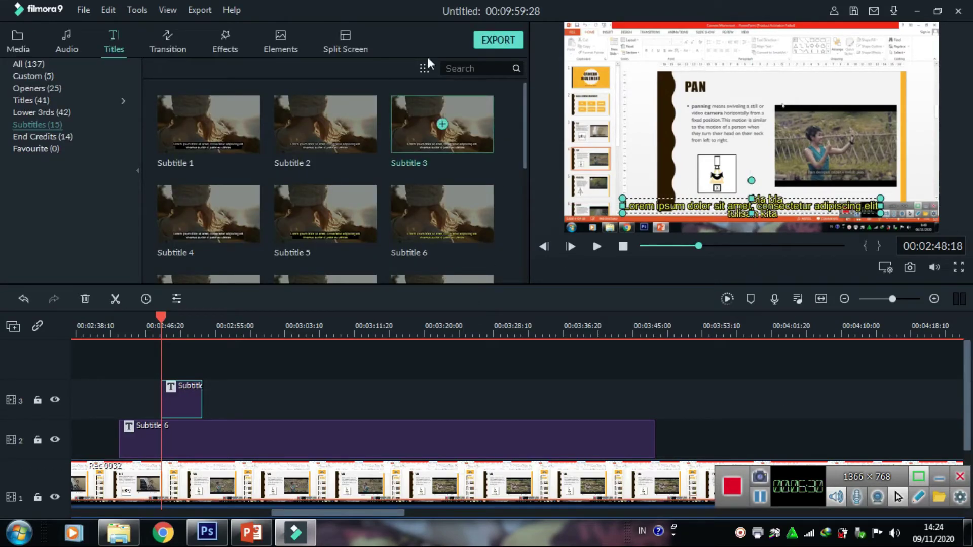
Separate the overlapping subtitle lines: raise the Lorem ipsum line to mid-frame, and place "bla bla" over the embedded video's lower edge with "tulisan kita" beside it
left_click_drag(676, 197, 676, 125)
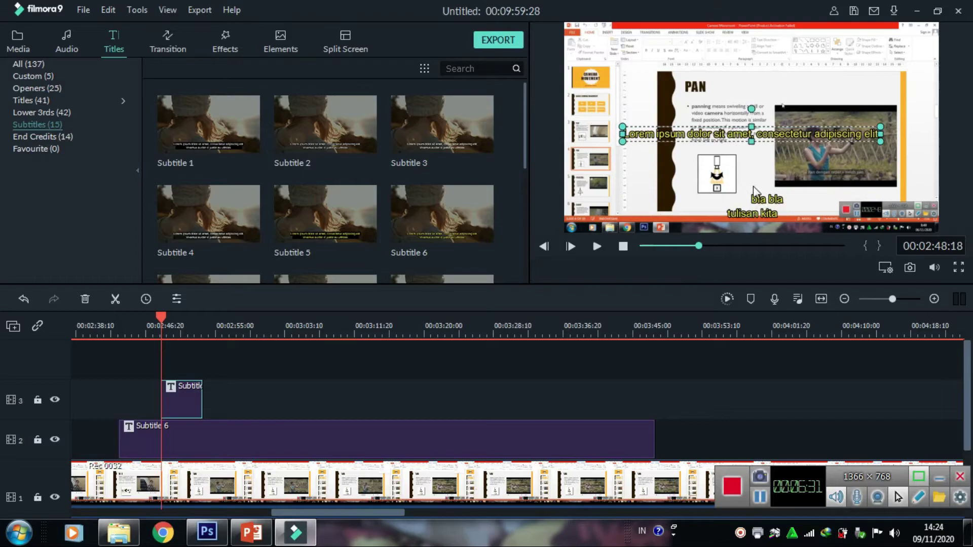
right_click(773, 133)
left_click(754, 148)
left_click(773, 199)
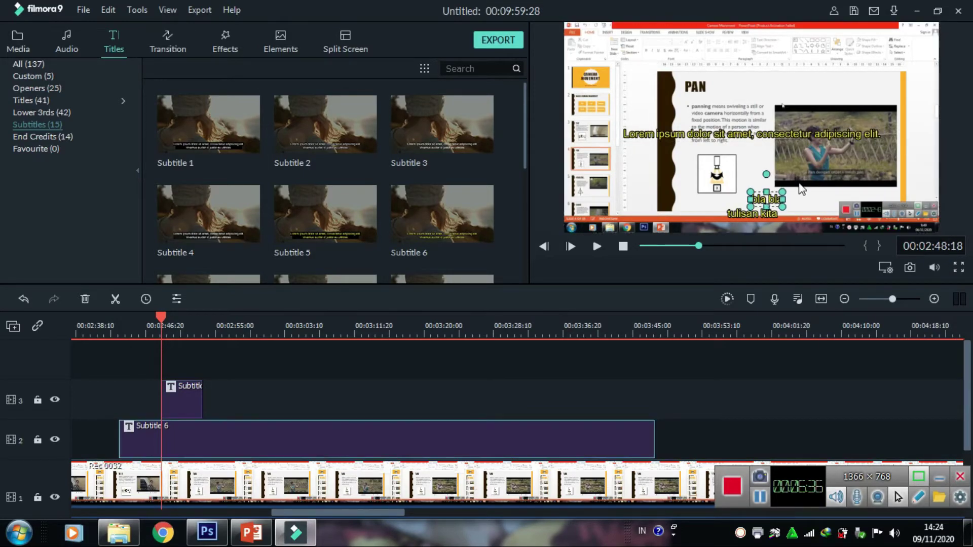
left_click_drag(771, 198, 816, 186)
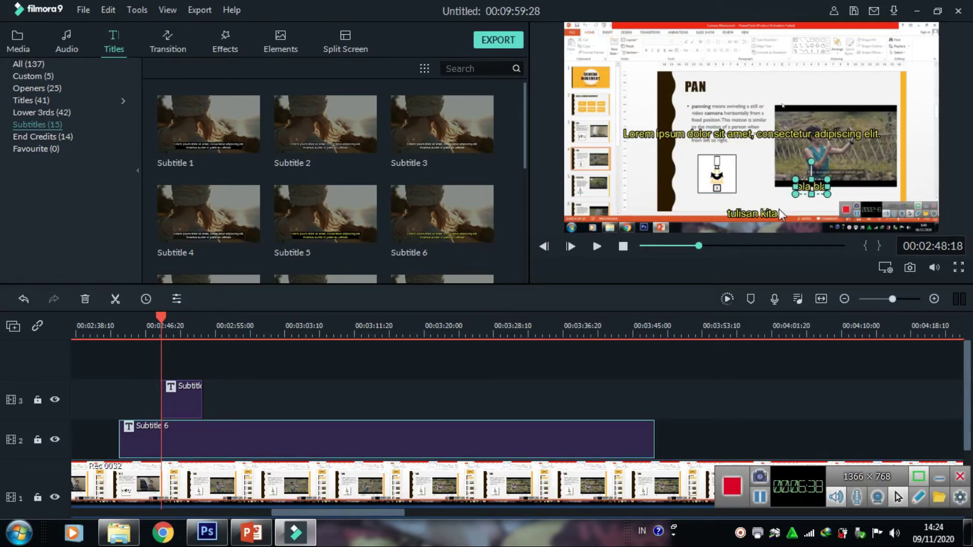
left_click(770, 211)
left_click_drag(770, 211, 764, 190)
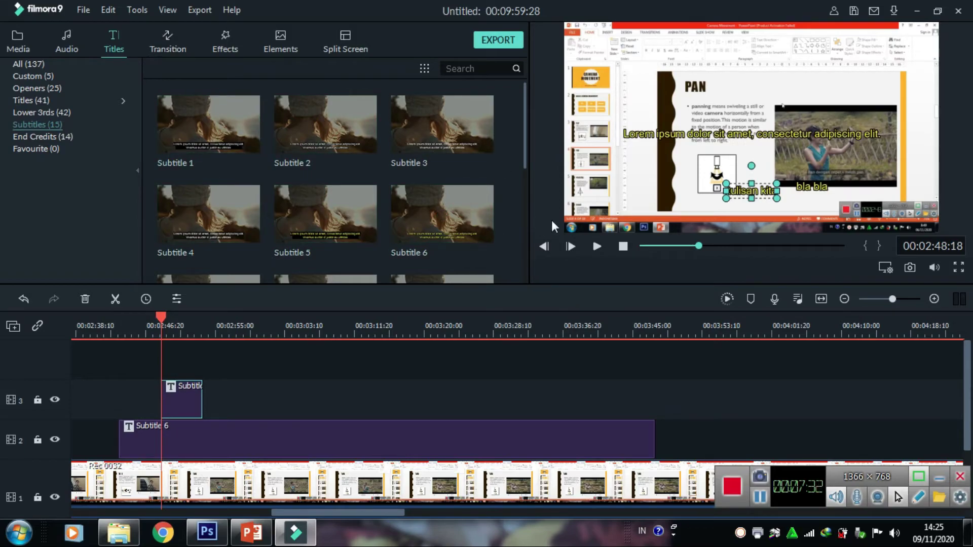
scroll(393, 397, "down", 3)
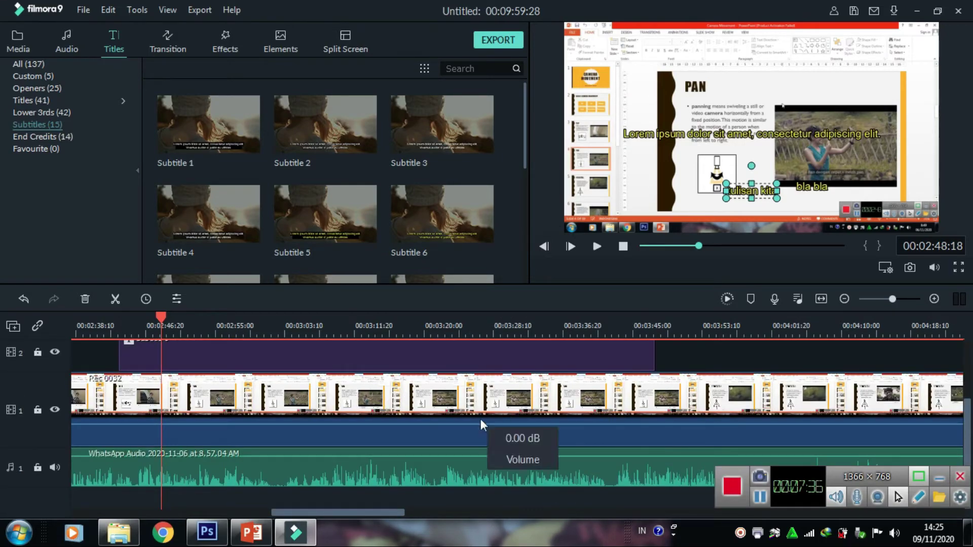
left_click(623, 392)
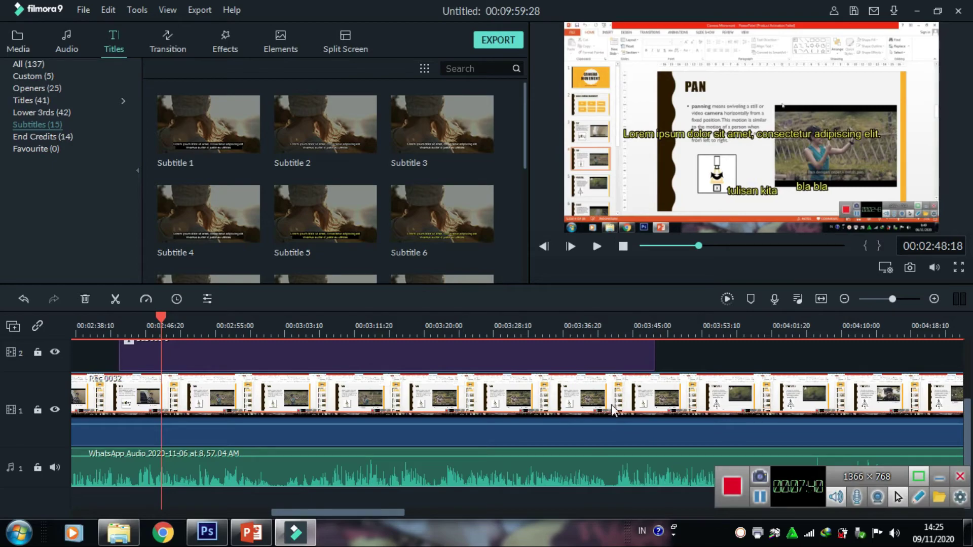
left_click(613, 409)
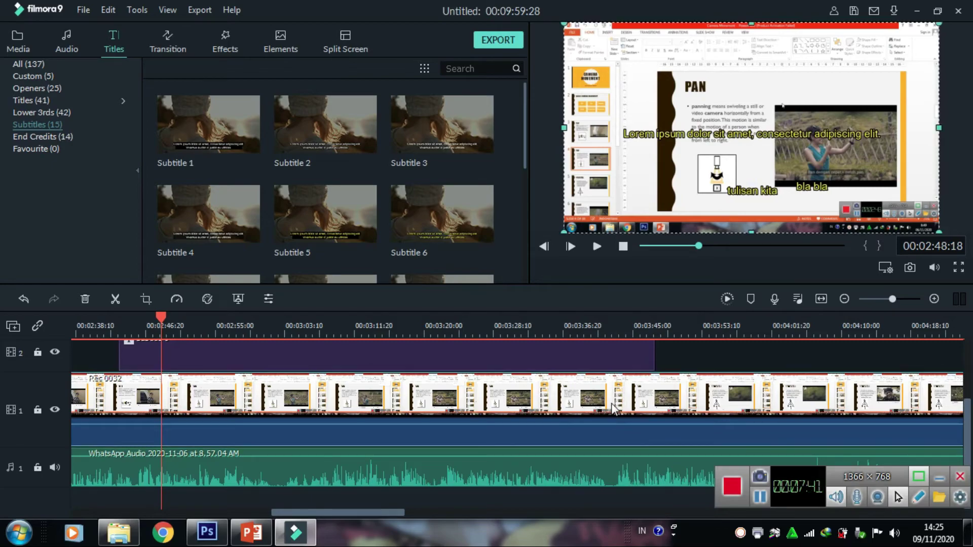
left_click(597, 471)
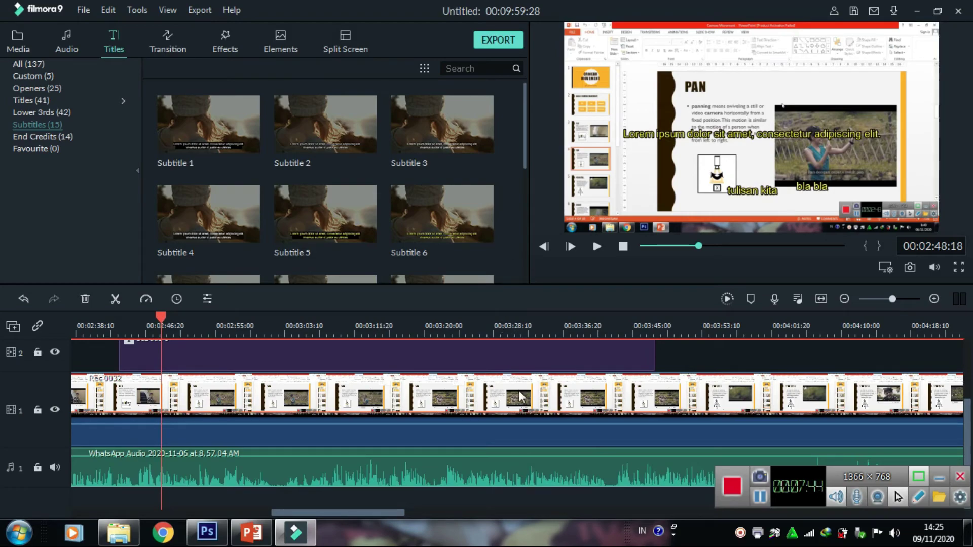
Export the project to a local MP4 file named "kuliah tata kamera"
left_click(497, 40)
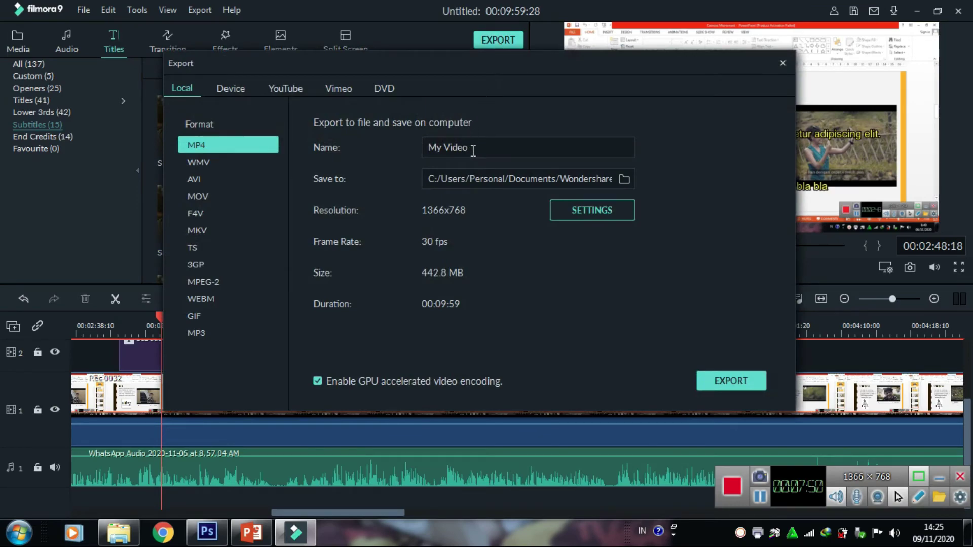
left_click_drag(470, 148, 399, 152)
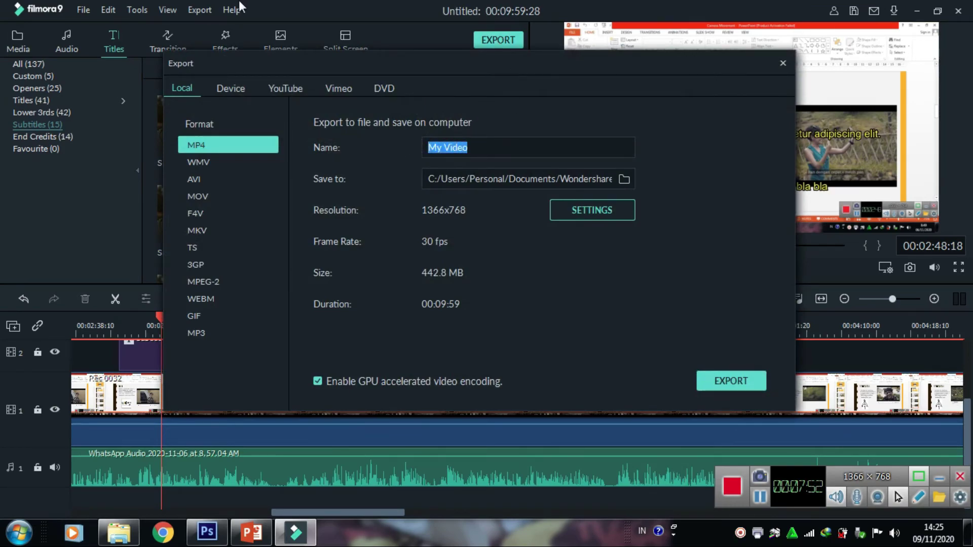
type("kulia")
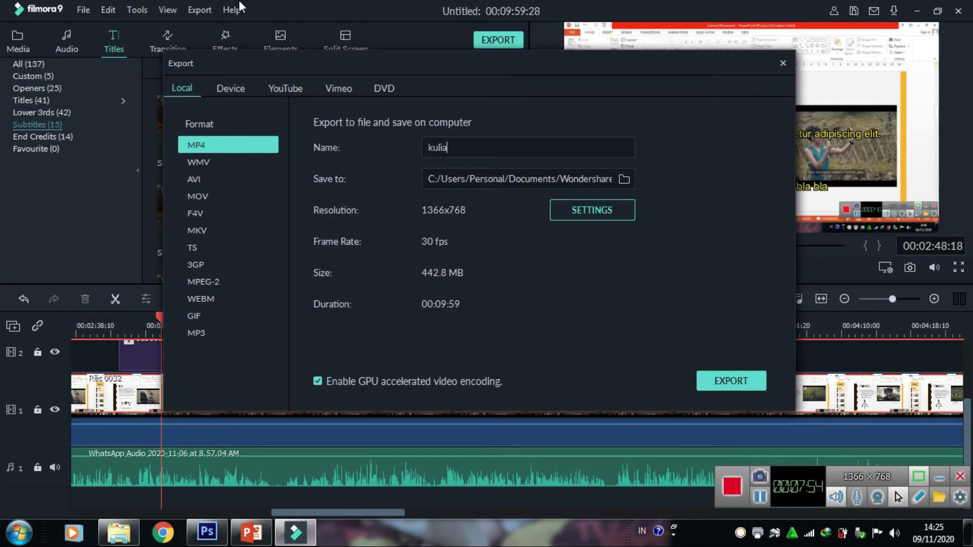
type("h tata kamera")
left_click(719, 380)
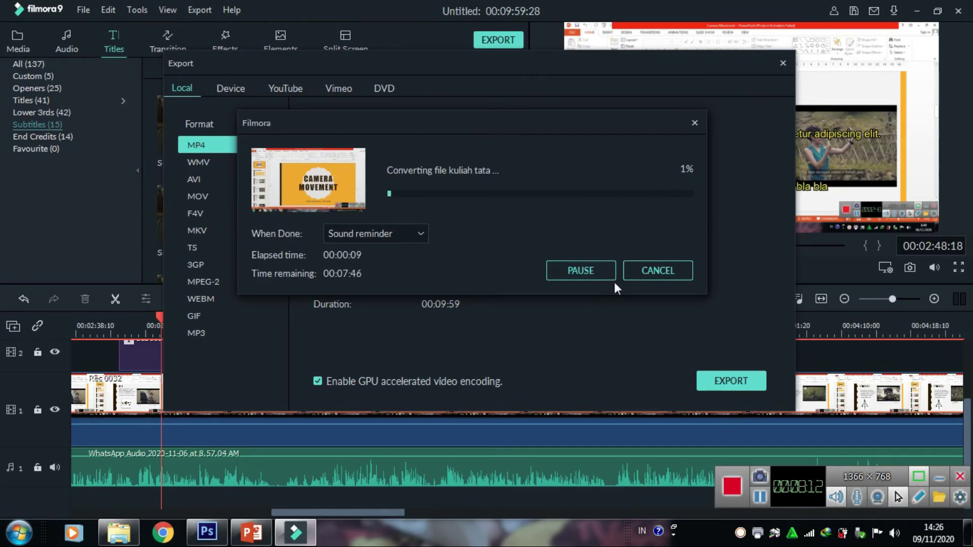
Abort the running export and close the export settings
left_click(665, 275)
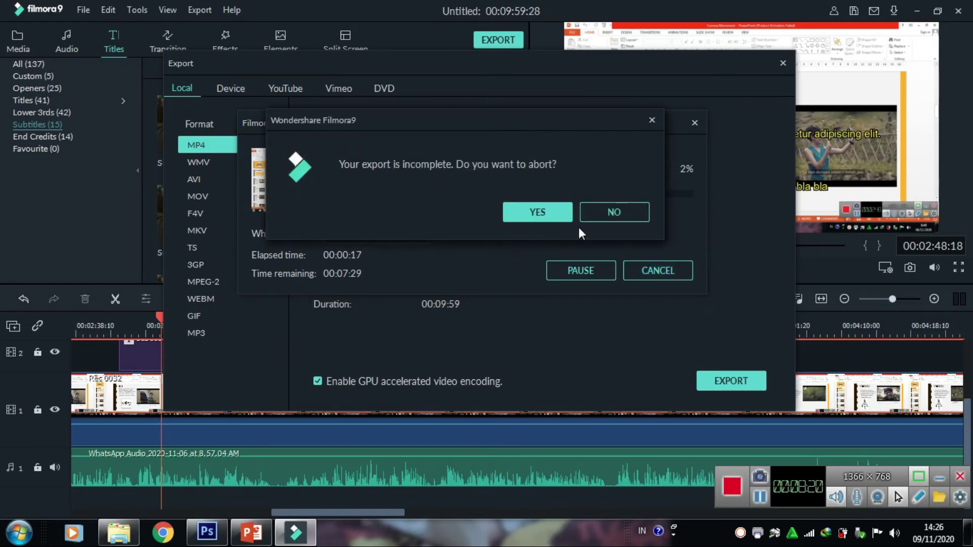
left_click(557, 217)
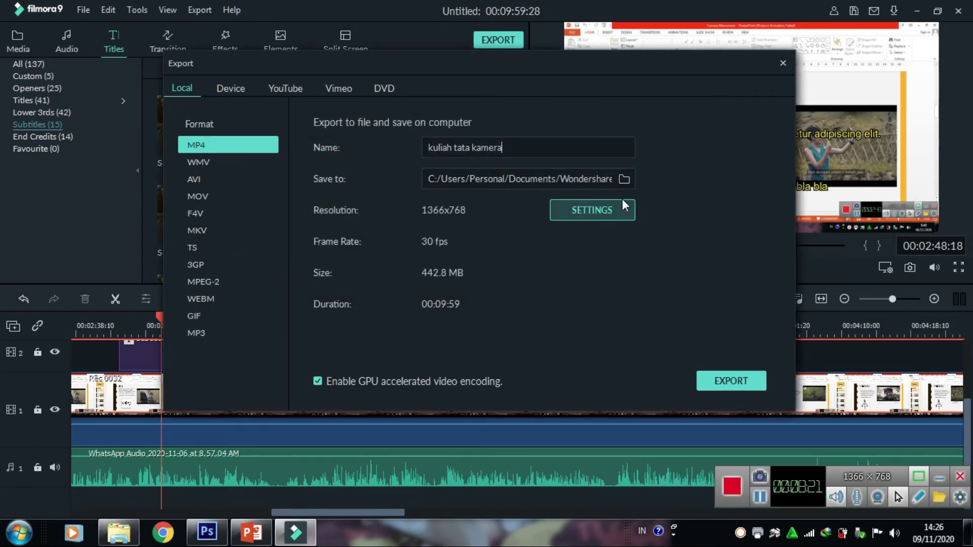
left_click(783, 63)
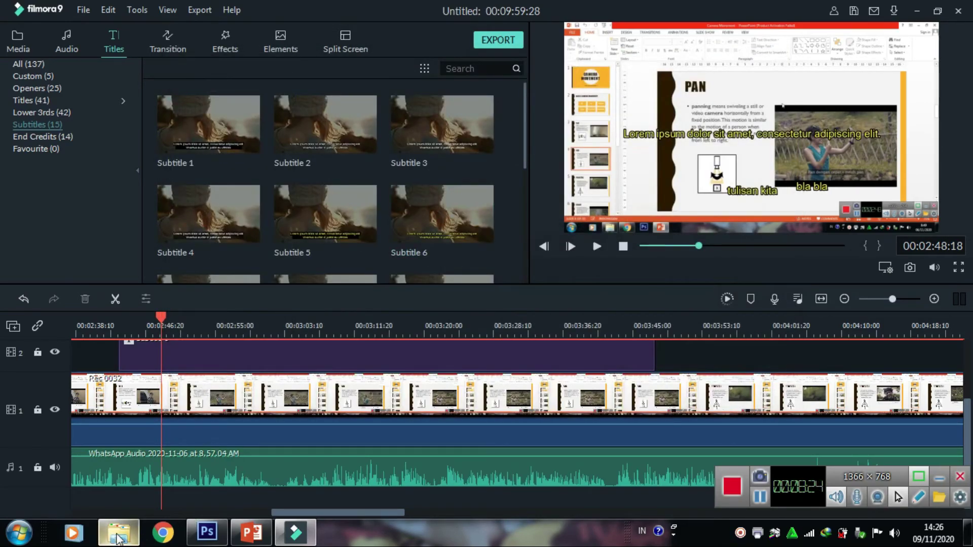
Switch to Windows Explorer and open the Wondershare Filmora 9 Output folder through Recent Places
left_click(117, 536)
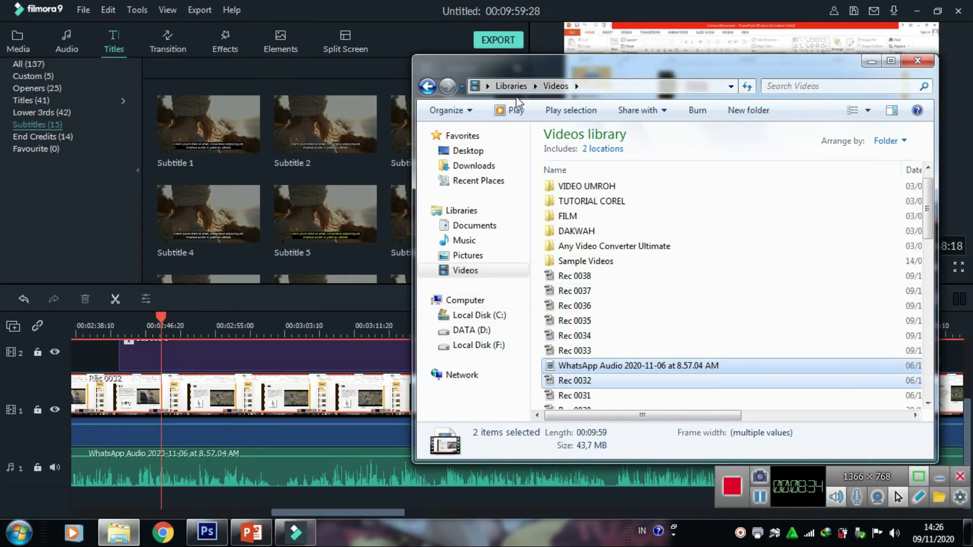
left_click(475, 166)
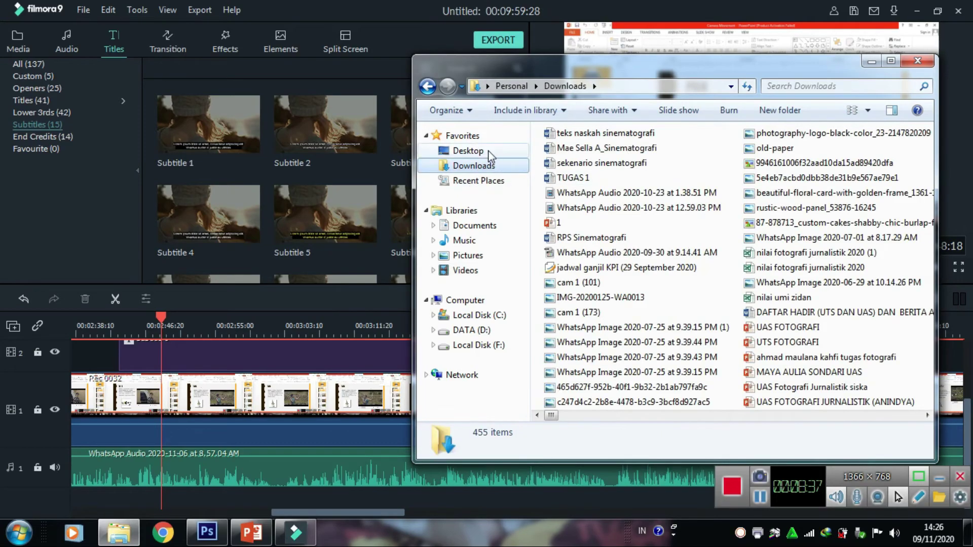
left_click(500, 181)
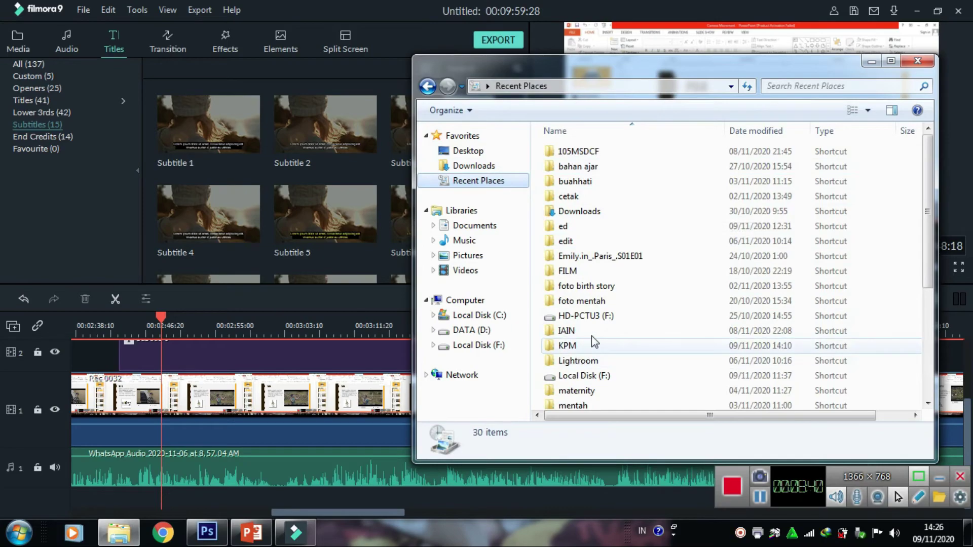
left_click(610, 228)
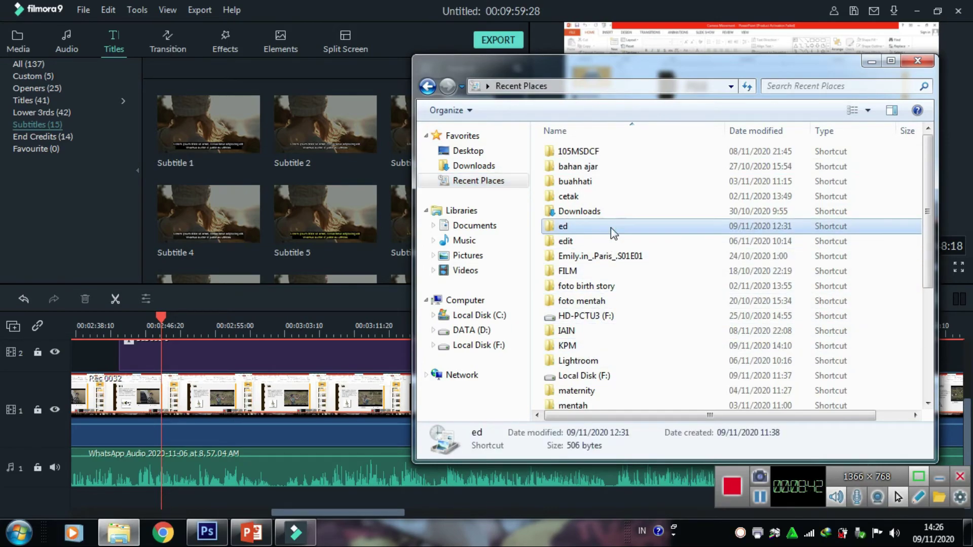
key("o")
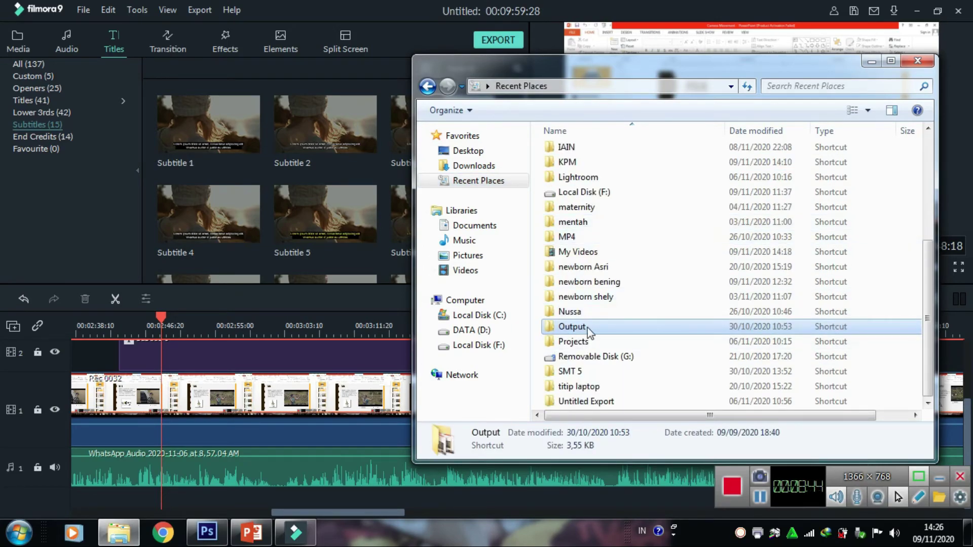
double_click(588, 328)
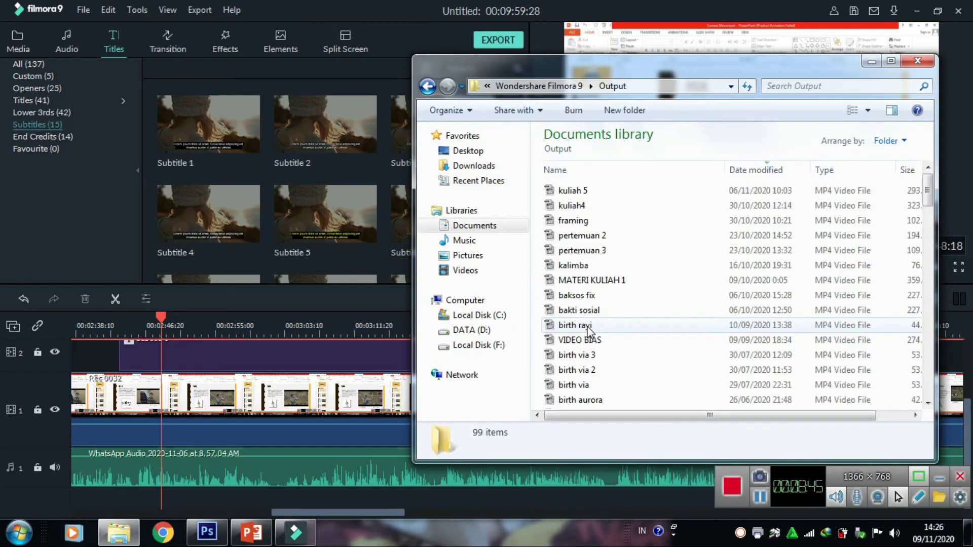
Play the exported video "kuliah 5", skip ahead to check a later part, and close the player
left_click(587, 193)
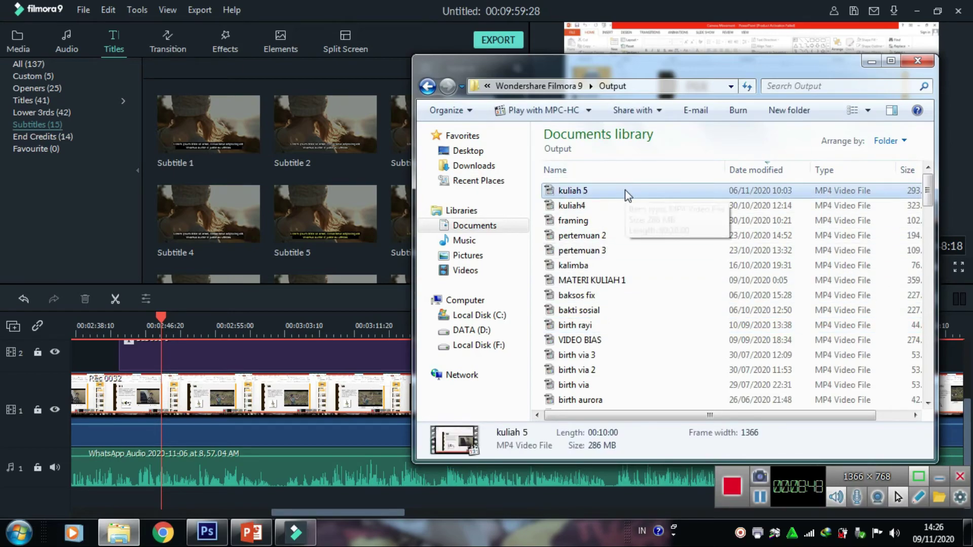
double_click(623, 190)
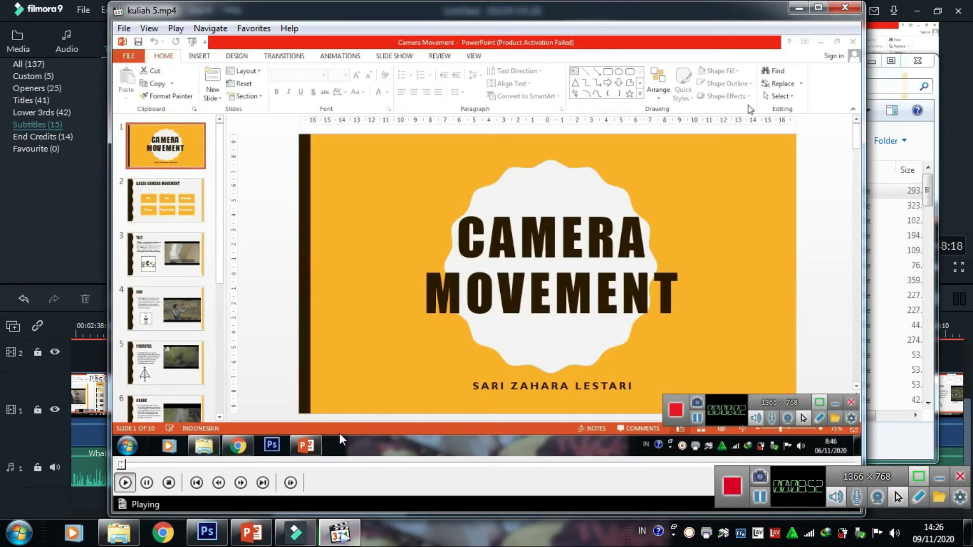
left_click(335, 465)
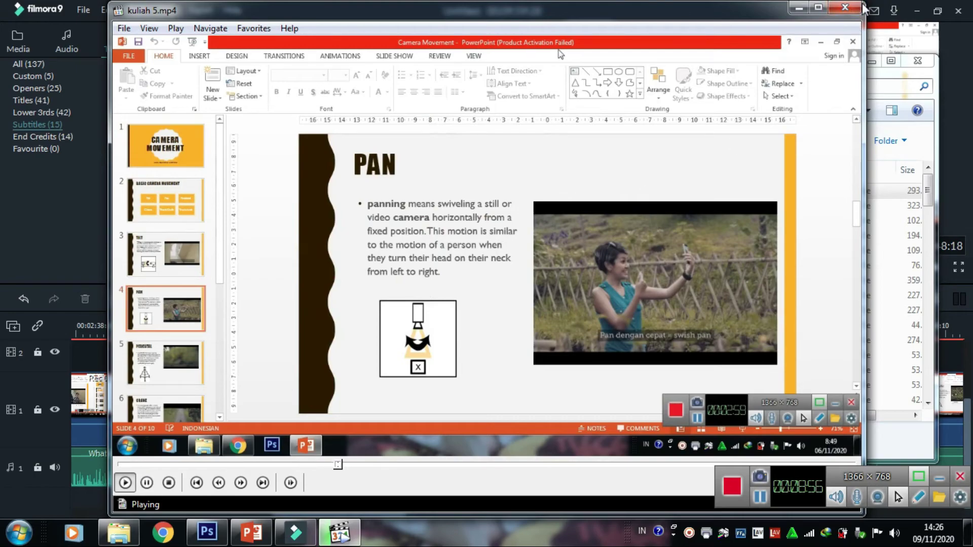
left_click(845, 7)
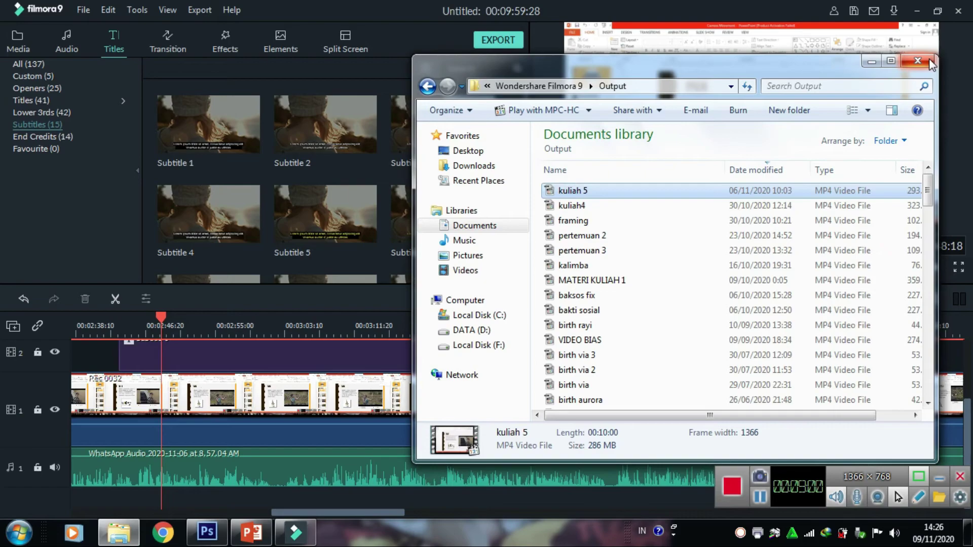
Minimize the Output folder window and quit Filmora9 without saving the project changes
left_click(878, 59)
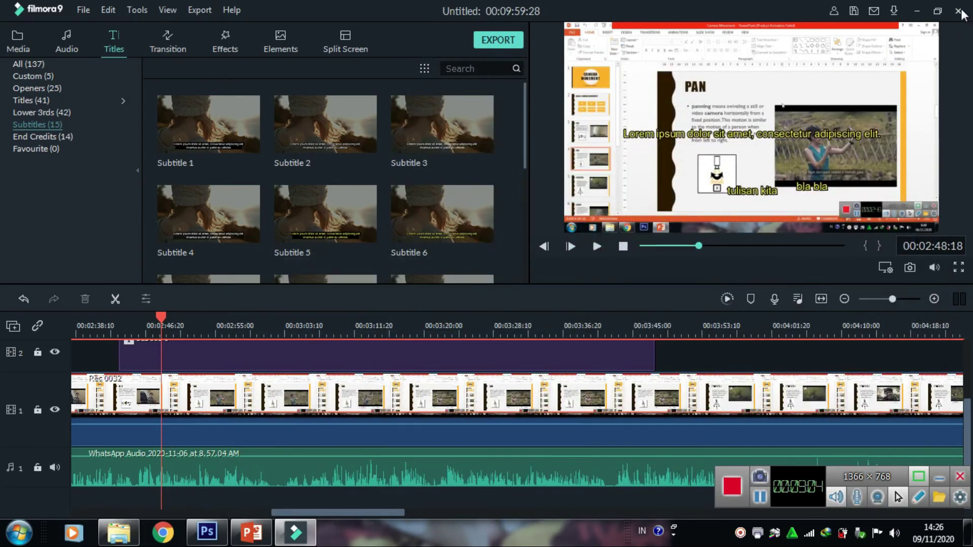
left_click(953, 13)
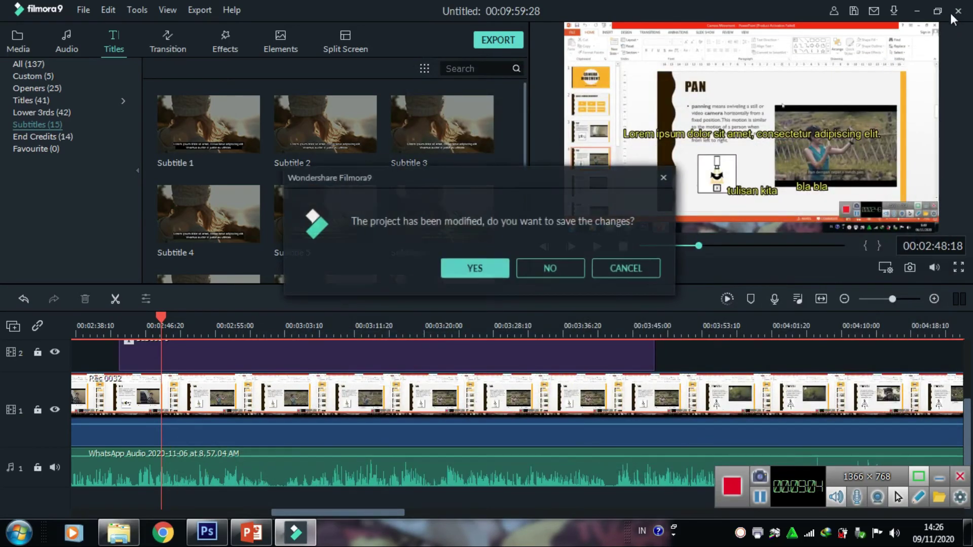
left_click(572, 270)
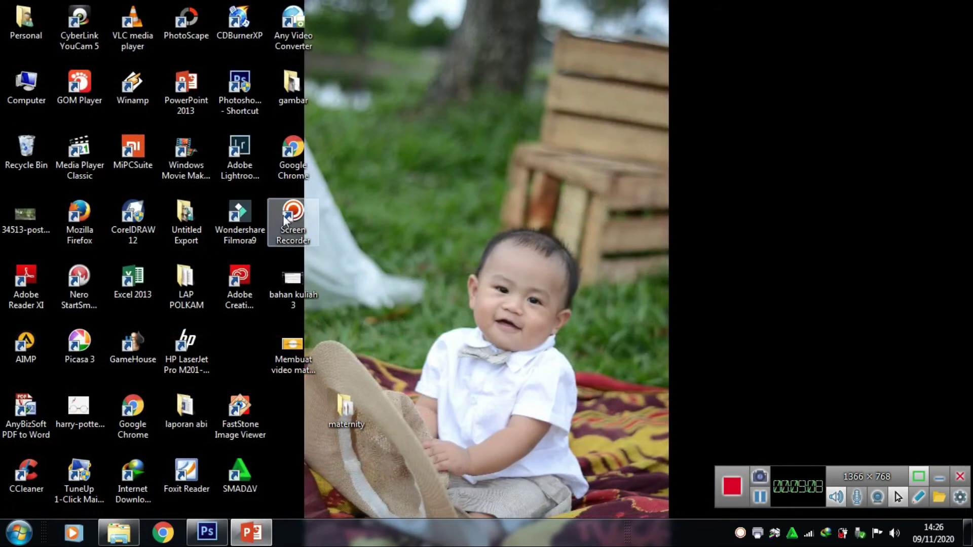
Open YouTube in Google Chrome and start a new video upload
double_click(299, 174)
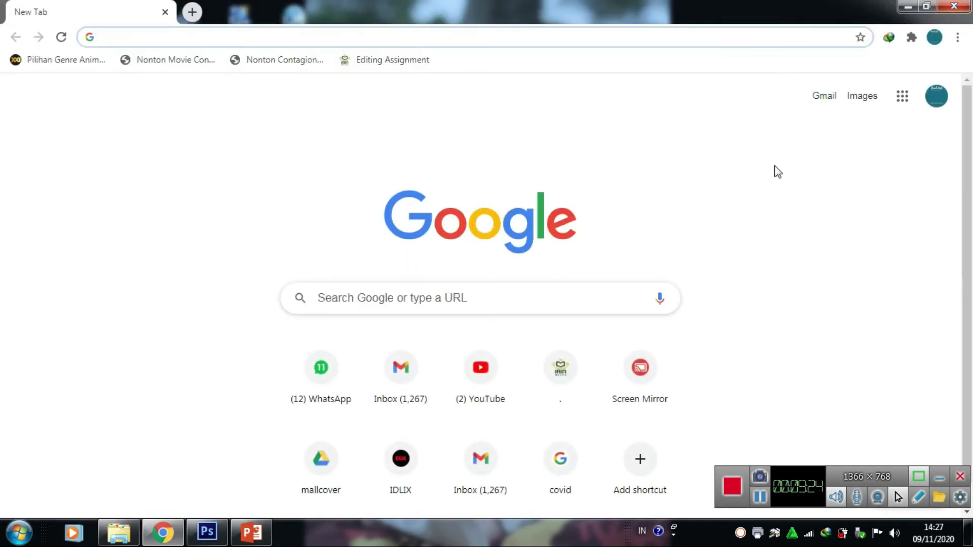
left_click(481, 369)
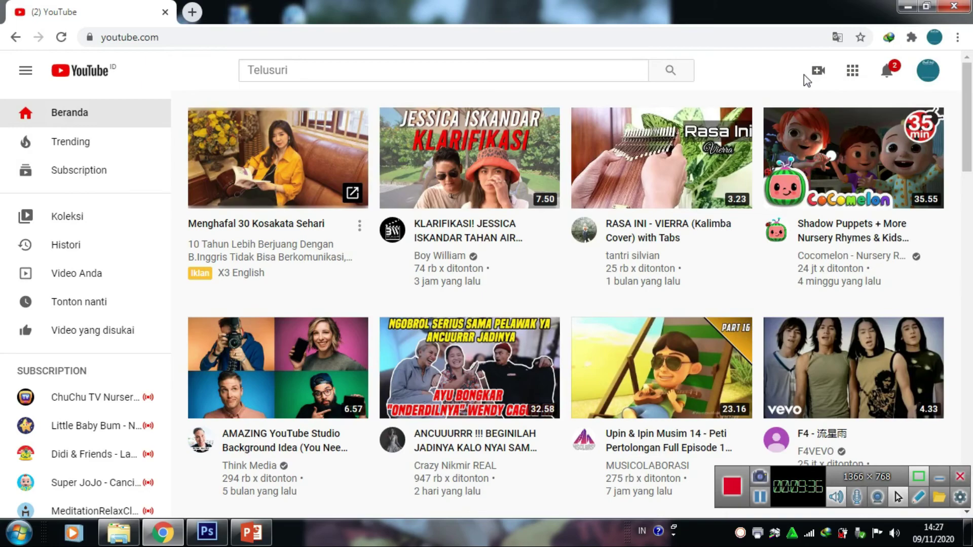
left_click(820, 75)
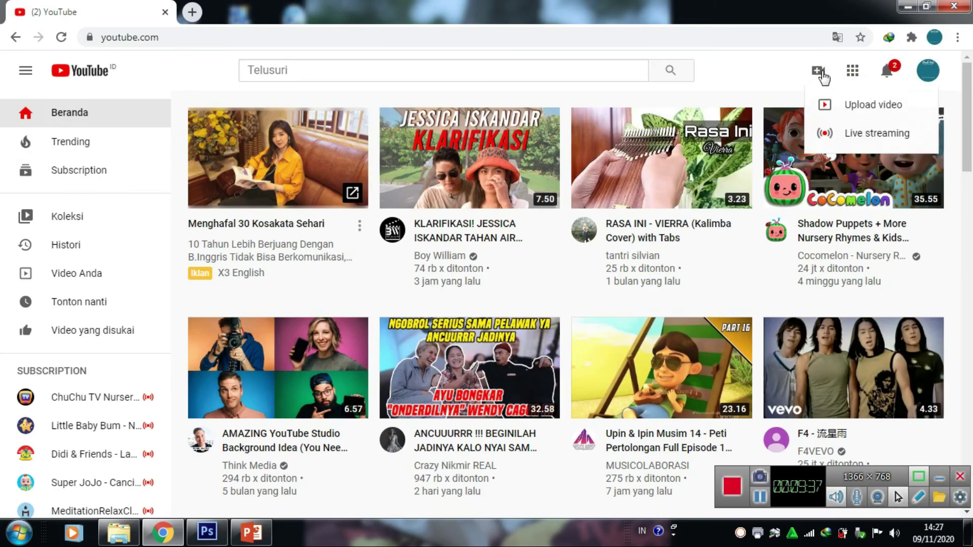
left_click(826, 110)
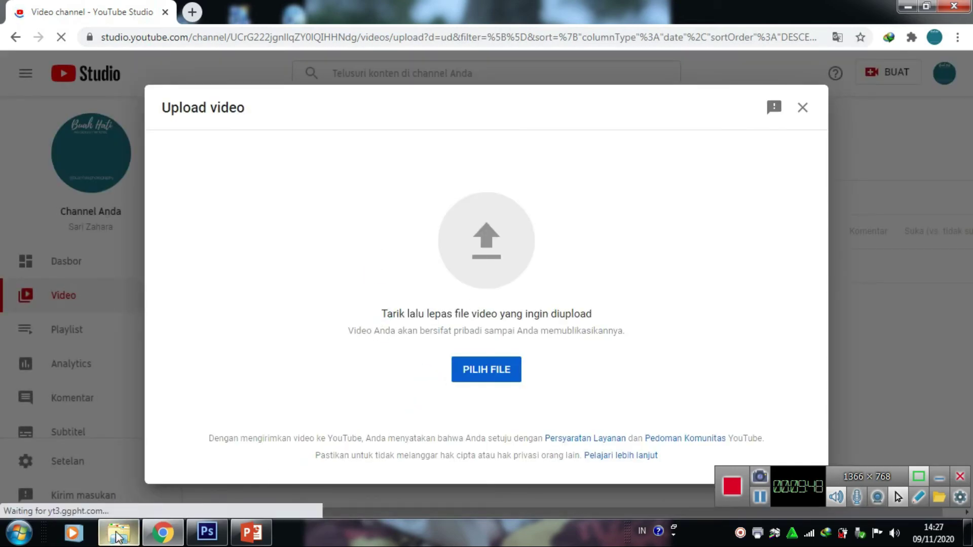
Upload "kuliah 5" from the Output folder and extend the video title to "kuliah 5 tata kamera)"
left_click(118, 532)
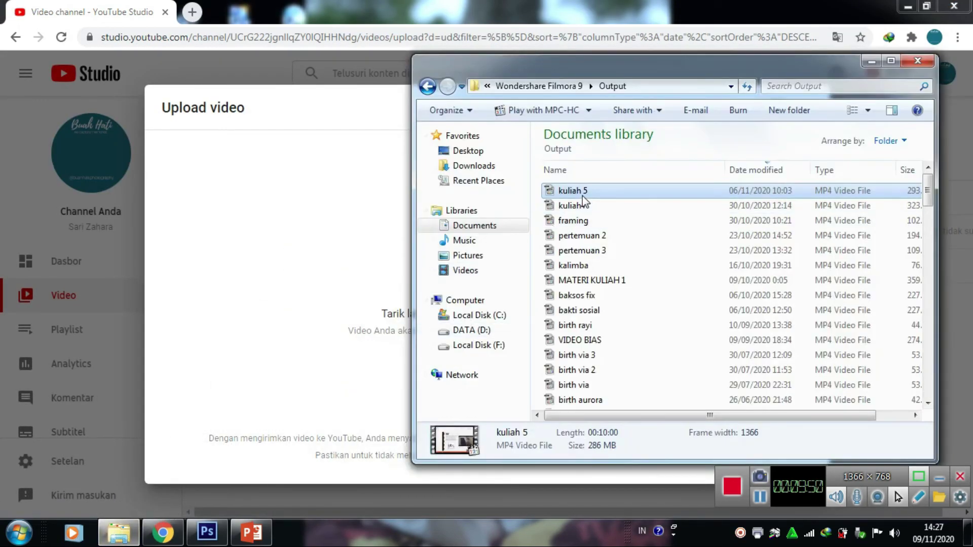
left_click_drag(580, 190, 357, 263)
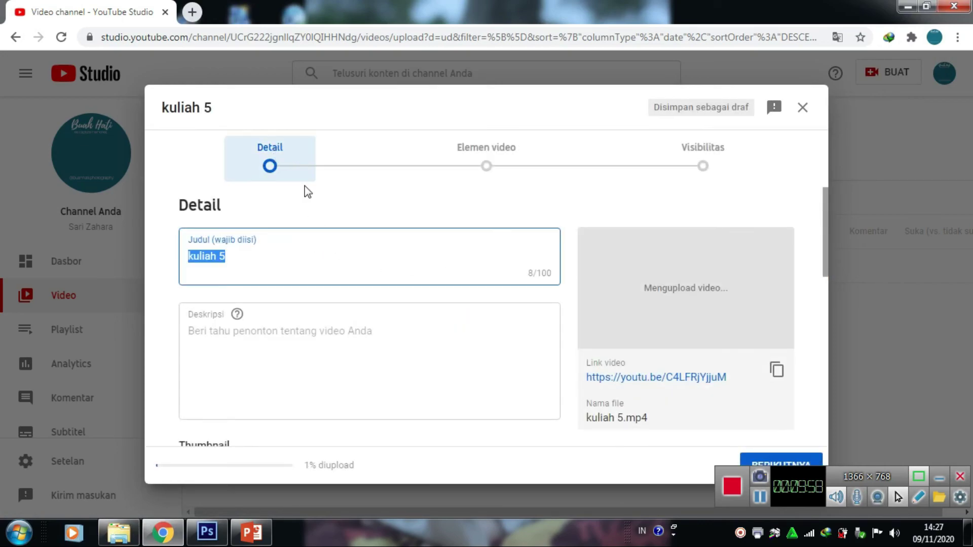
left_click(256, 256)
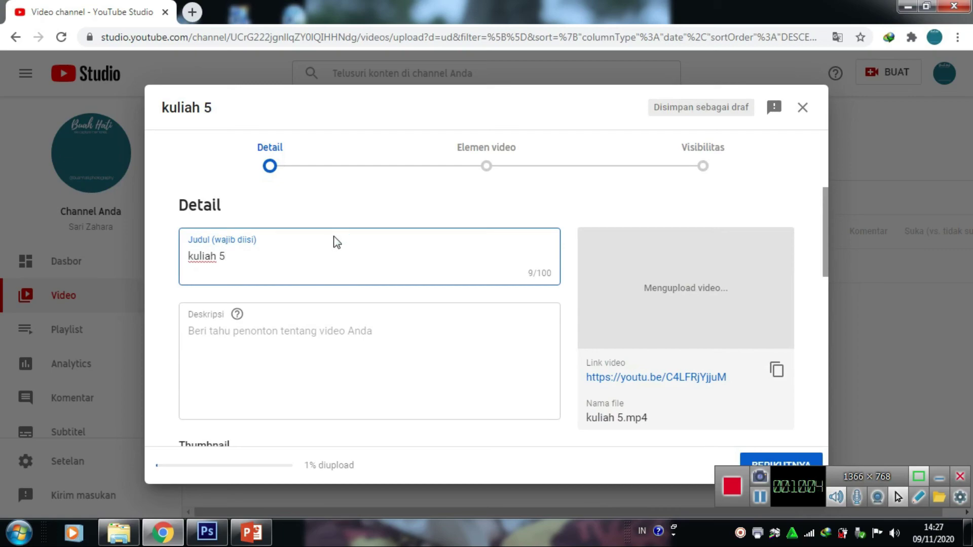
type("tata kamera")
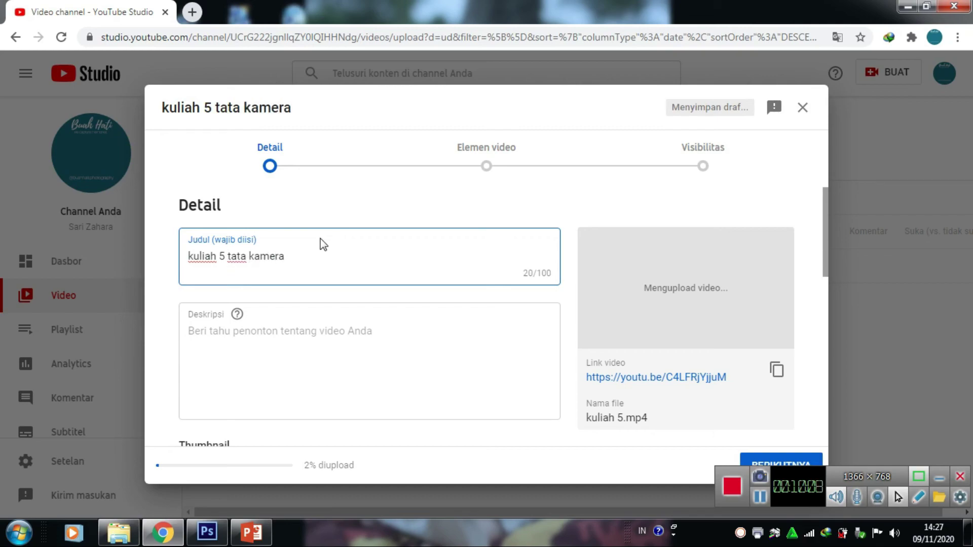
type(")")
Mark the video as not made for kids and copy its video link
scroll(536, 312, "down", 5)
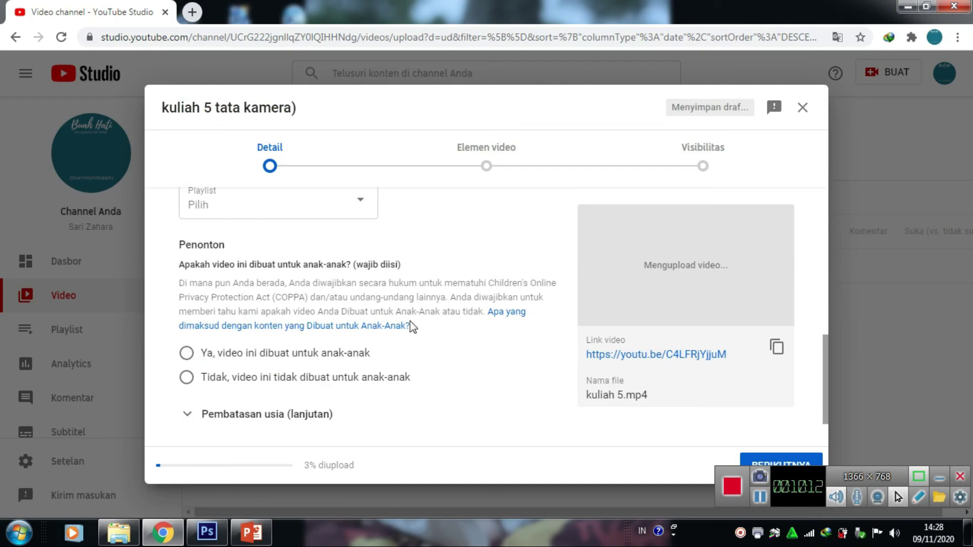
left_click(239, 378)
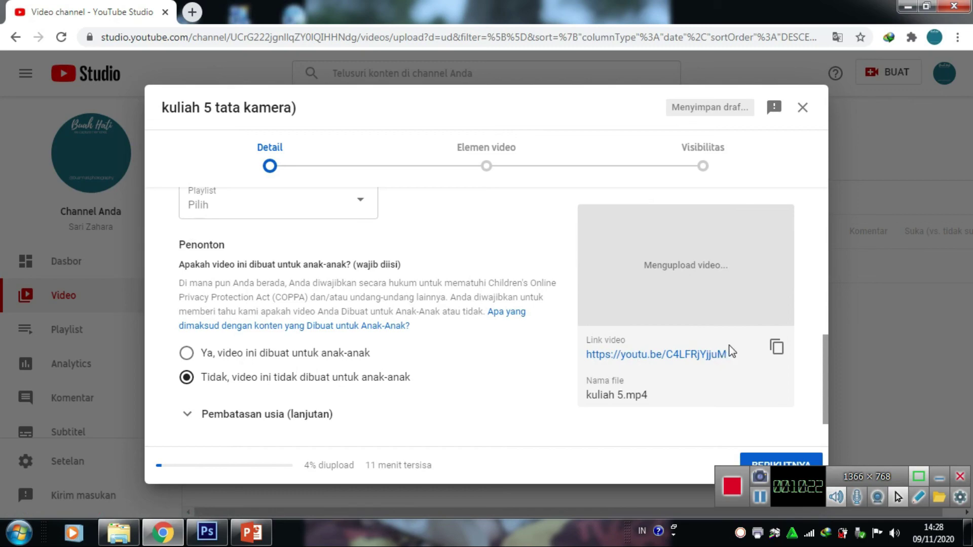
left_click(778, 350)
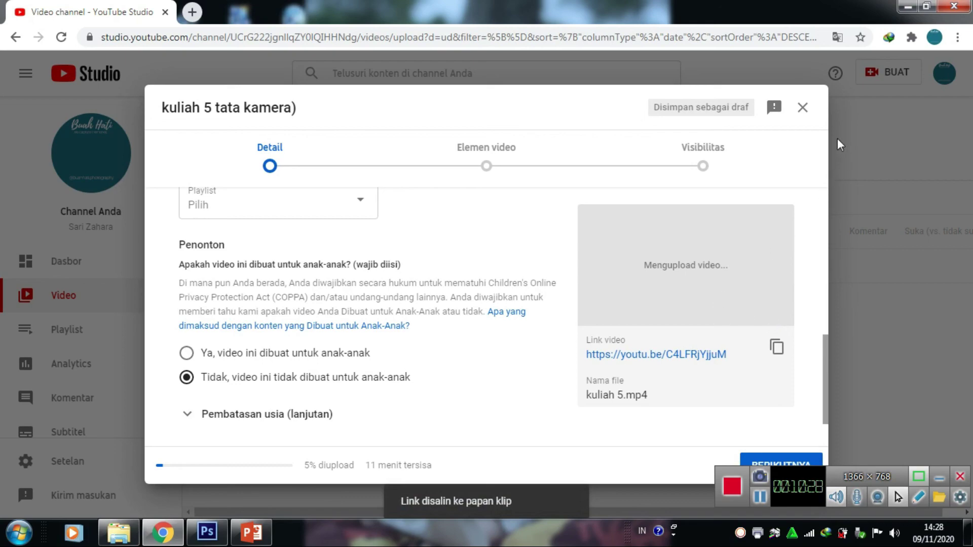
Close the video's upload details, leaving it as a draft, and close the shot types and camera angles presentation in PowerPoint
left_click(804, 108)
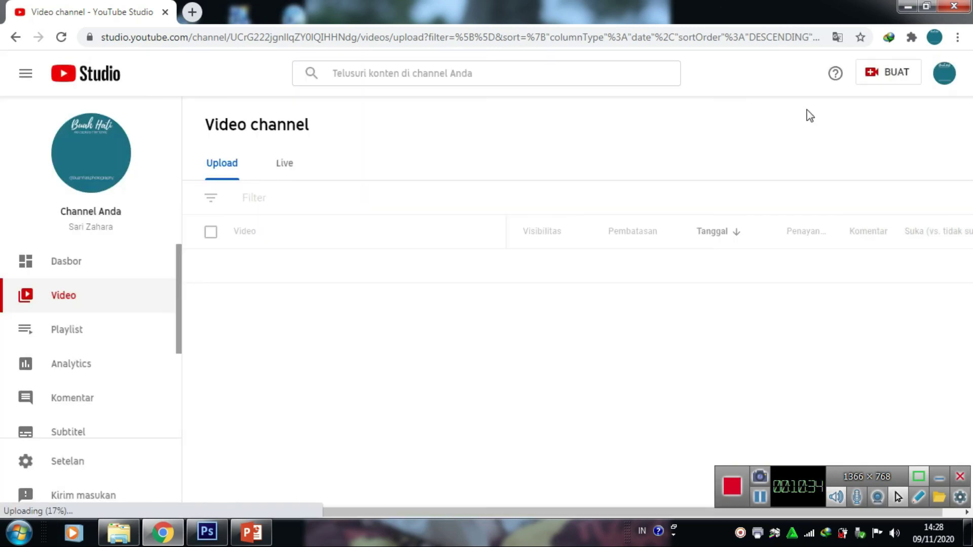
mouse_move(258, 533)
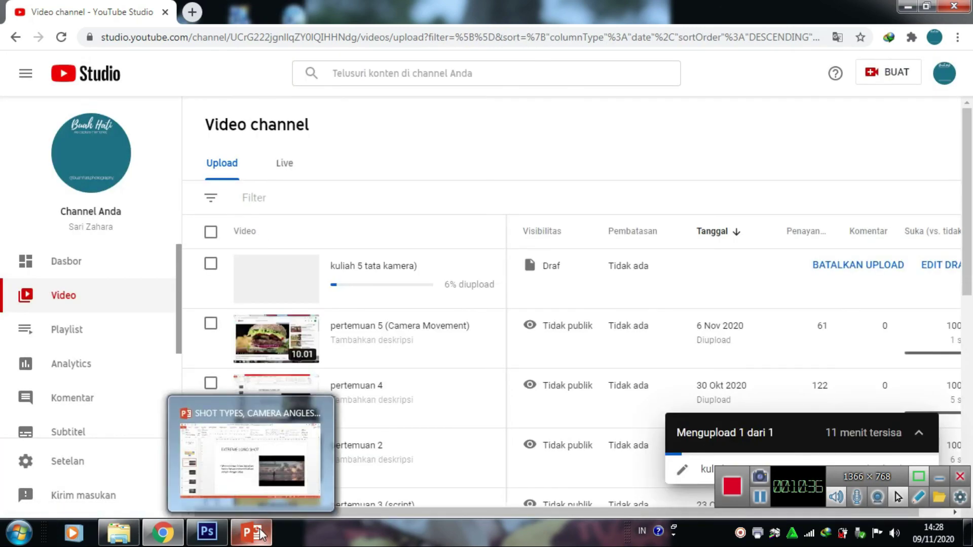
mouse_move(131, 536)
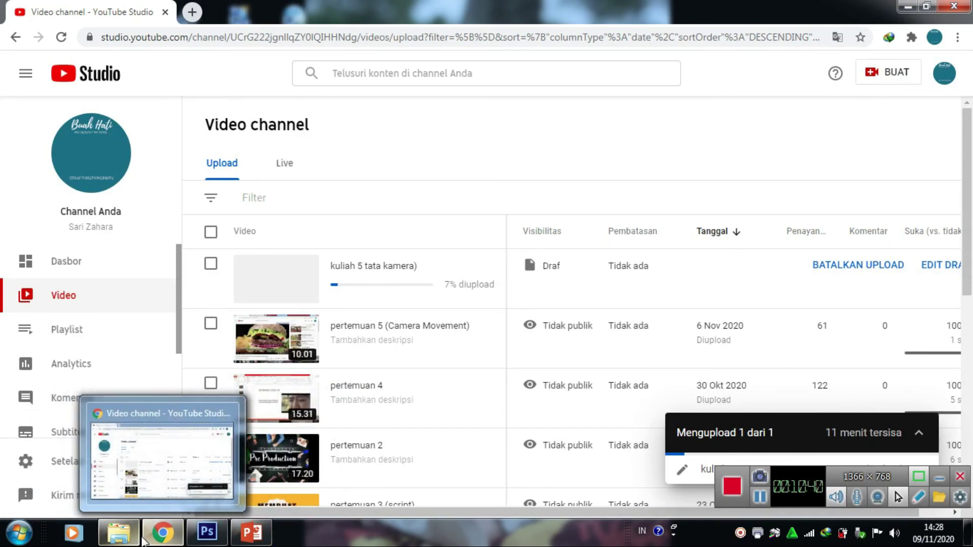
left_click(267, 537)
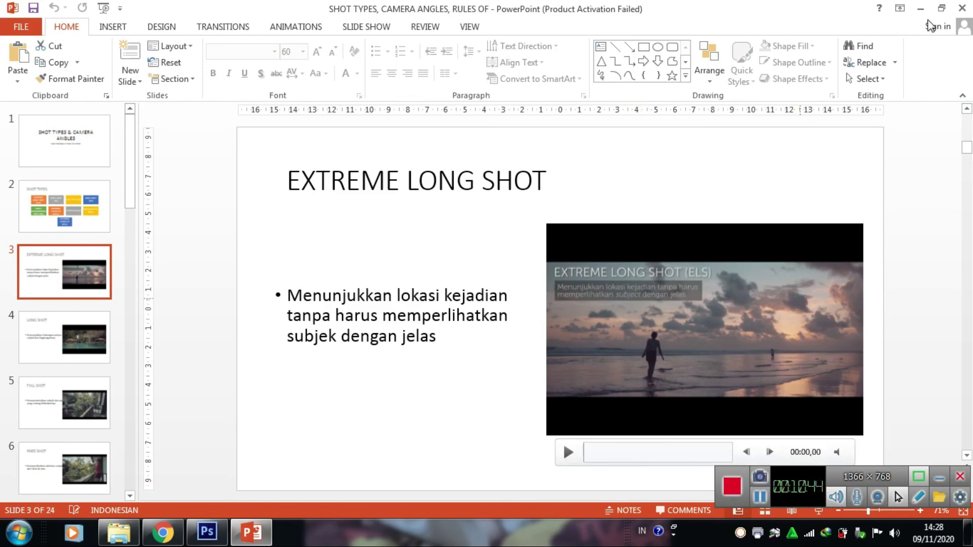
left_click(962, 8)
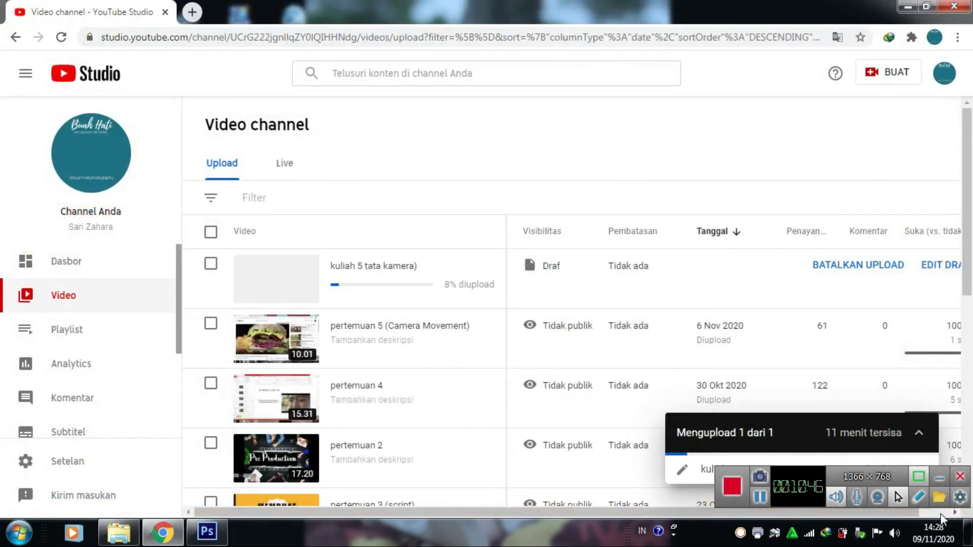
Bring up the Filmora Output folder window and reposition it over the YouTube Studio video list
left_click(119, 533)
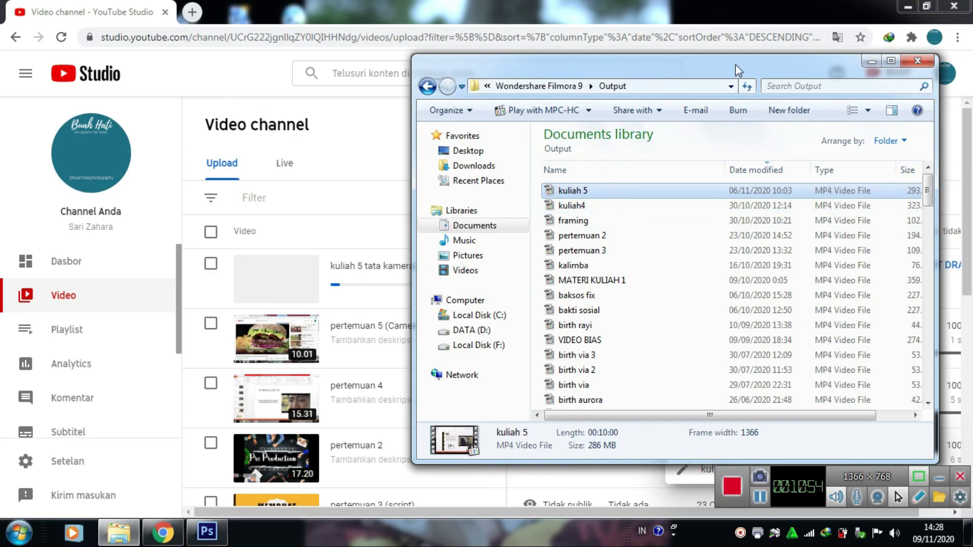
left_click_drag(735, 65, 641, 89)
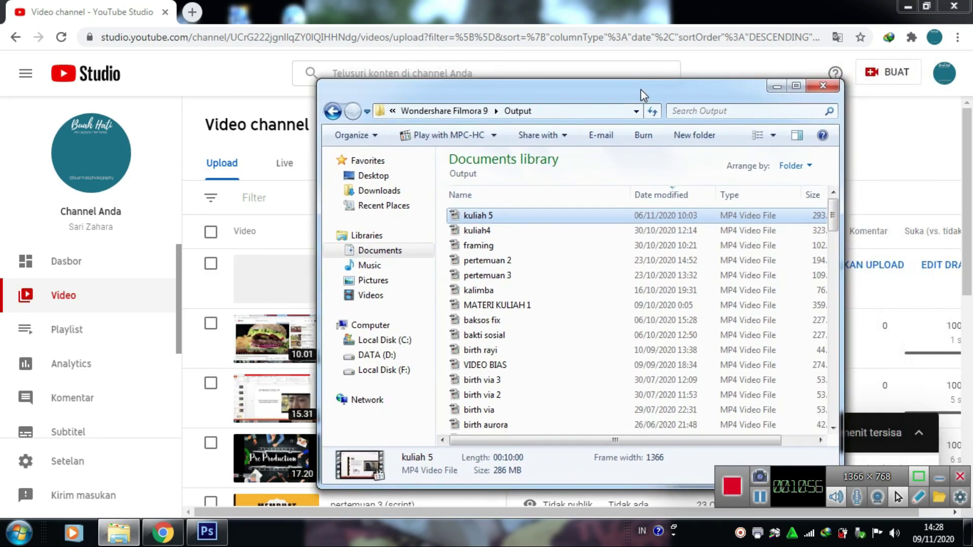